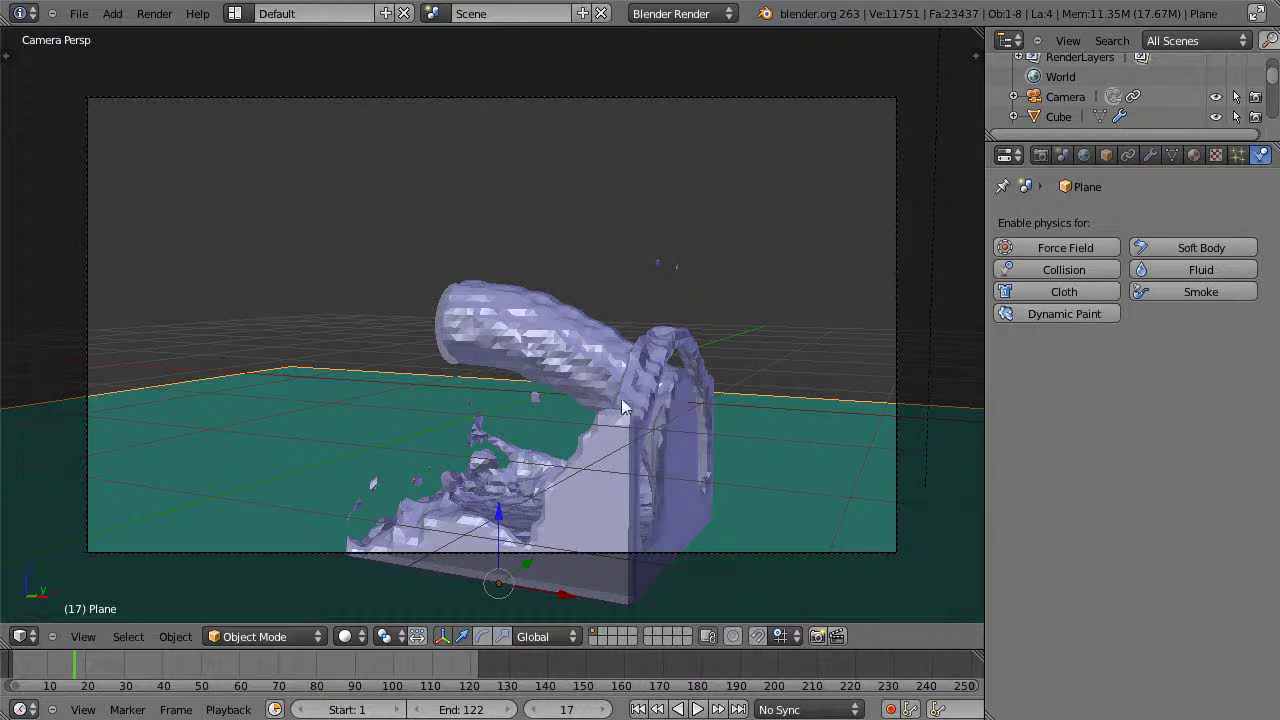
Play the baked fluid animation and orbit the view to watch water pour into the box
key("alt+a")
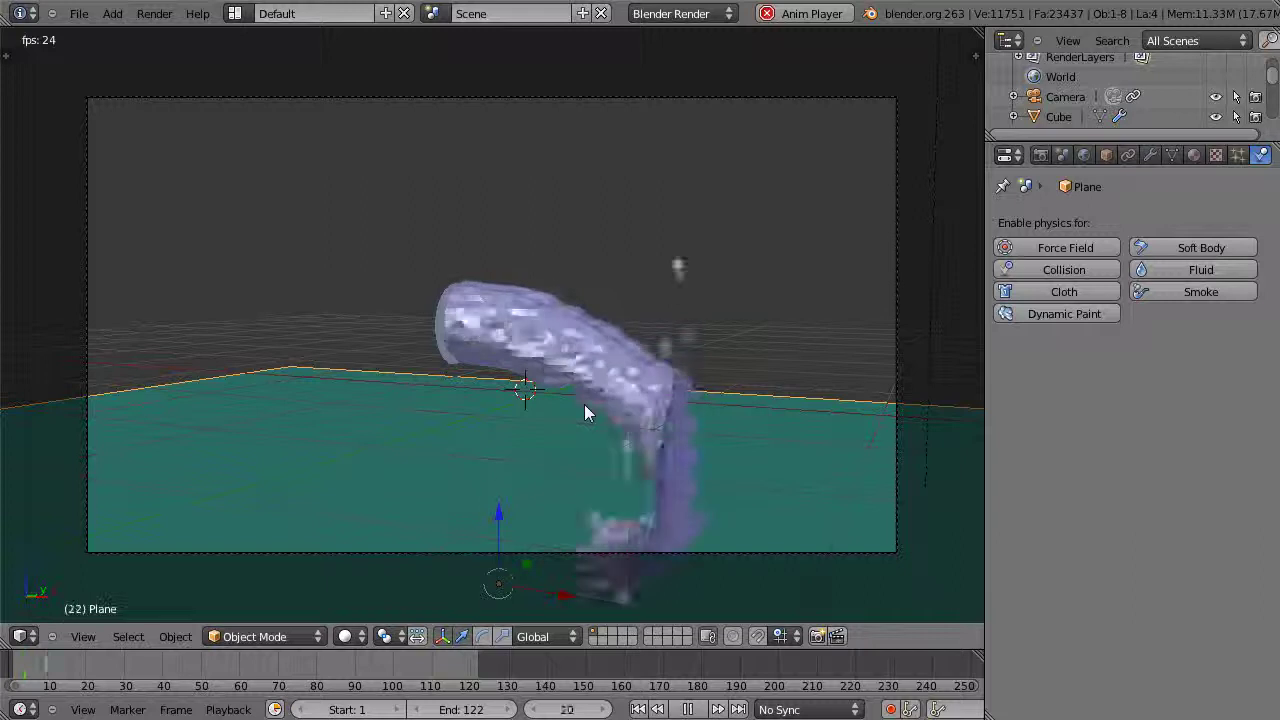
mouse_move(584, 404)
middle_mouse_down()
mouse_move(888, 529)
mouse_move(610, 408)
mouse_move(590, 415)
middle_mouse_up()
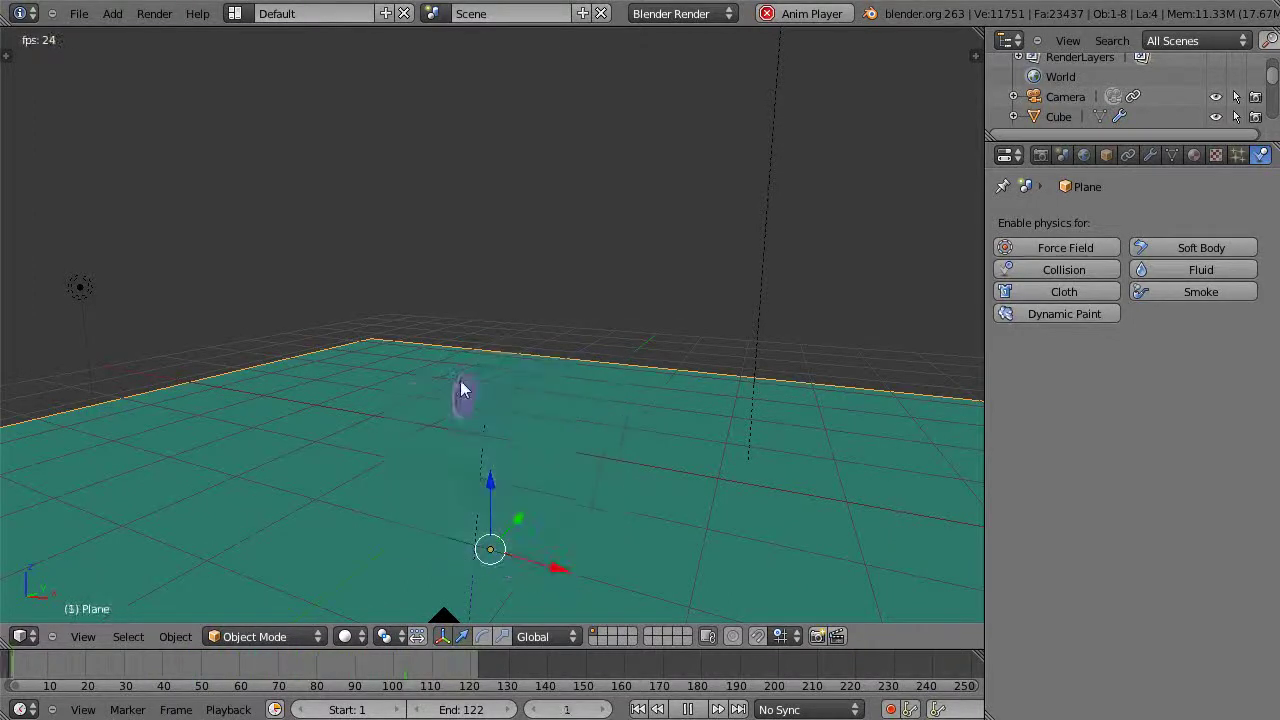
Stop playback, switch to wireframe, and select the inflow cylinder at the pipe mouth
key("Escape")
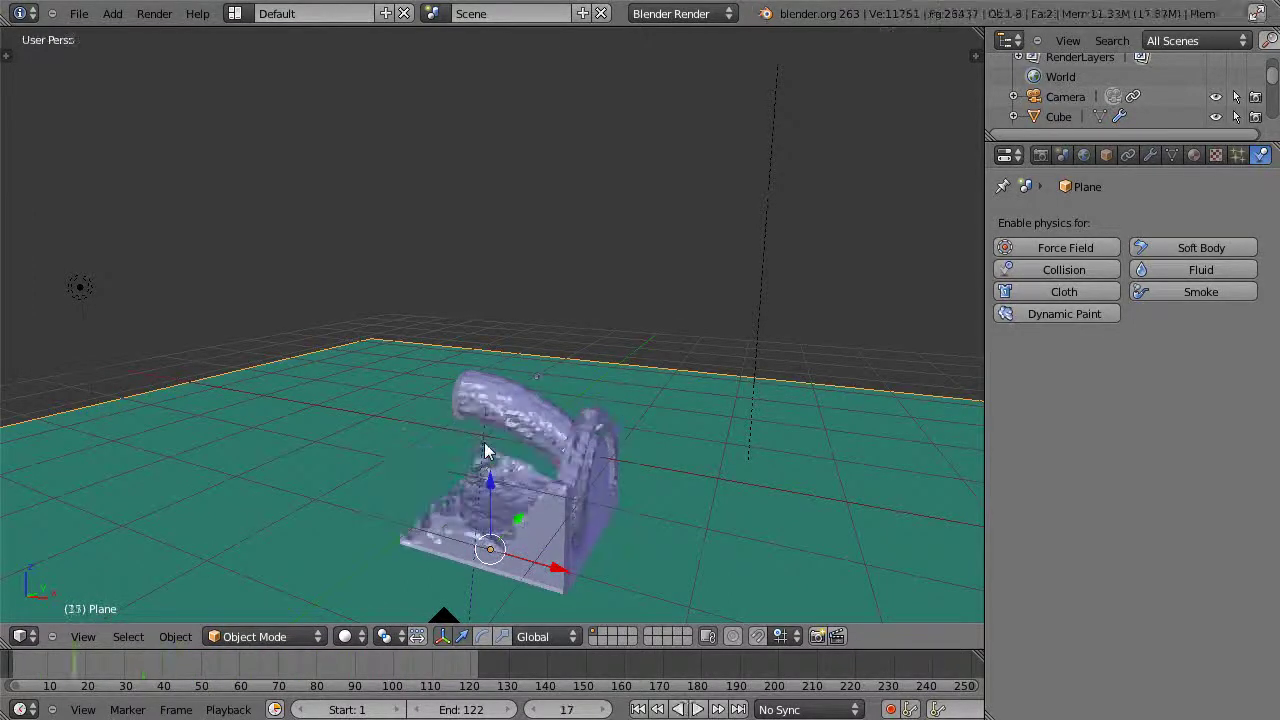
key("alt+z")
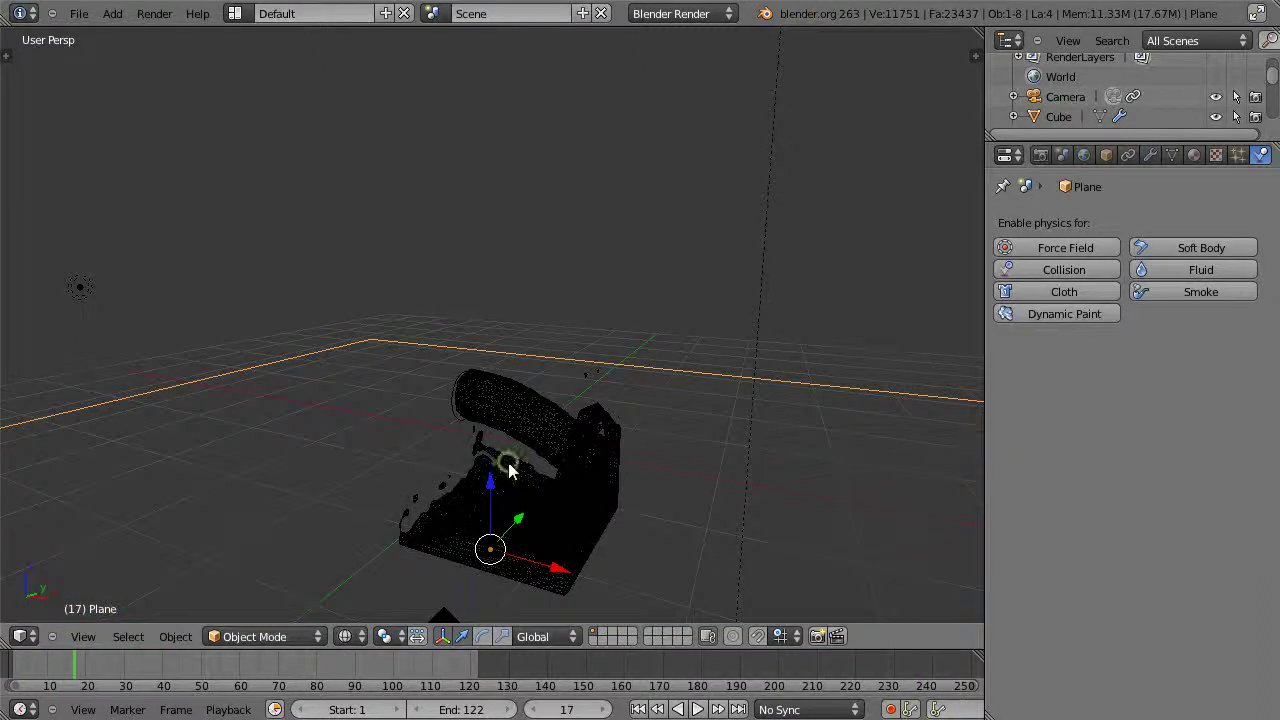
key("z")
right_click(512, 450)
scroll(523, 449, "up", 5)
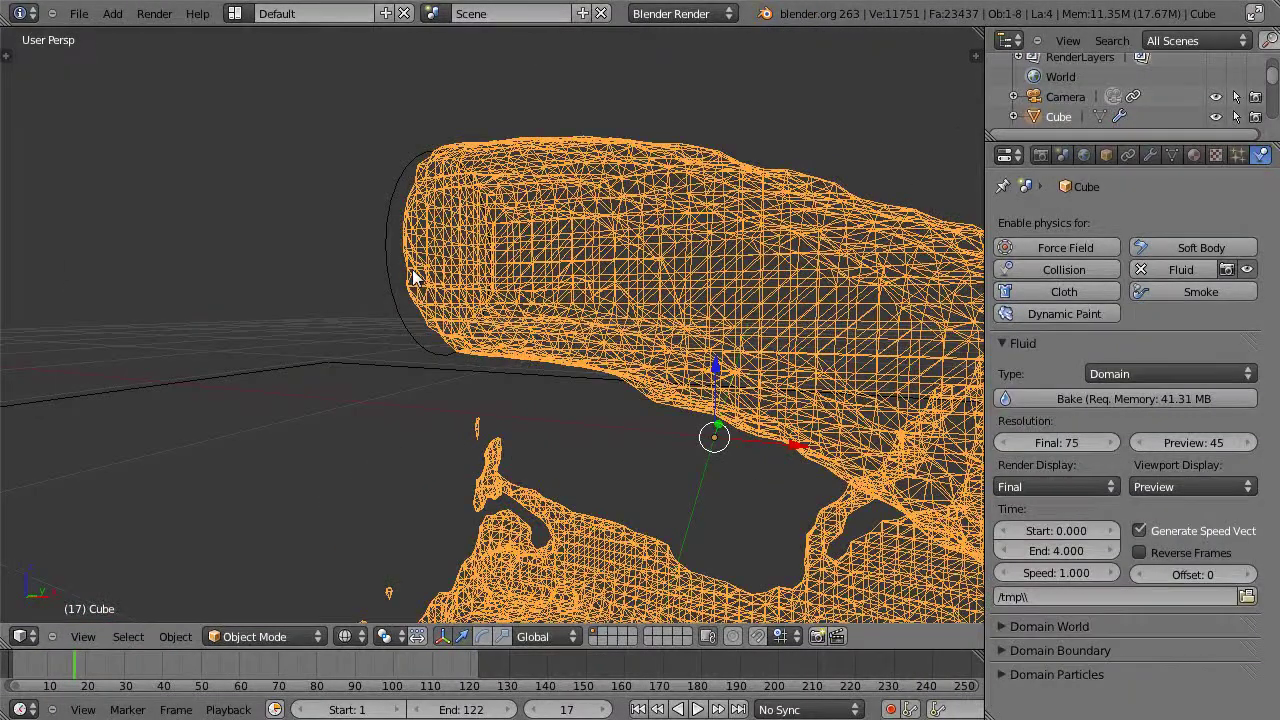
right_click(395, 308)
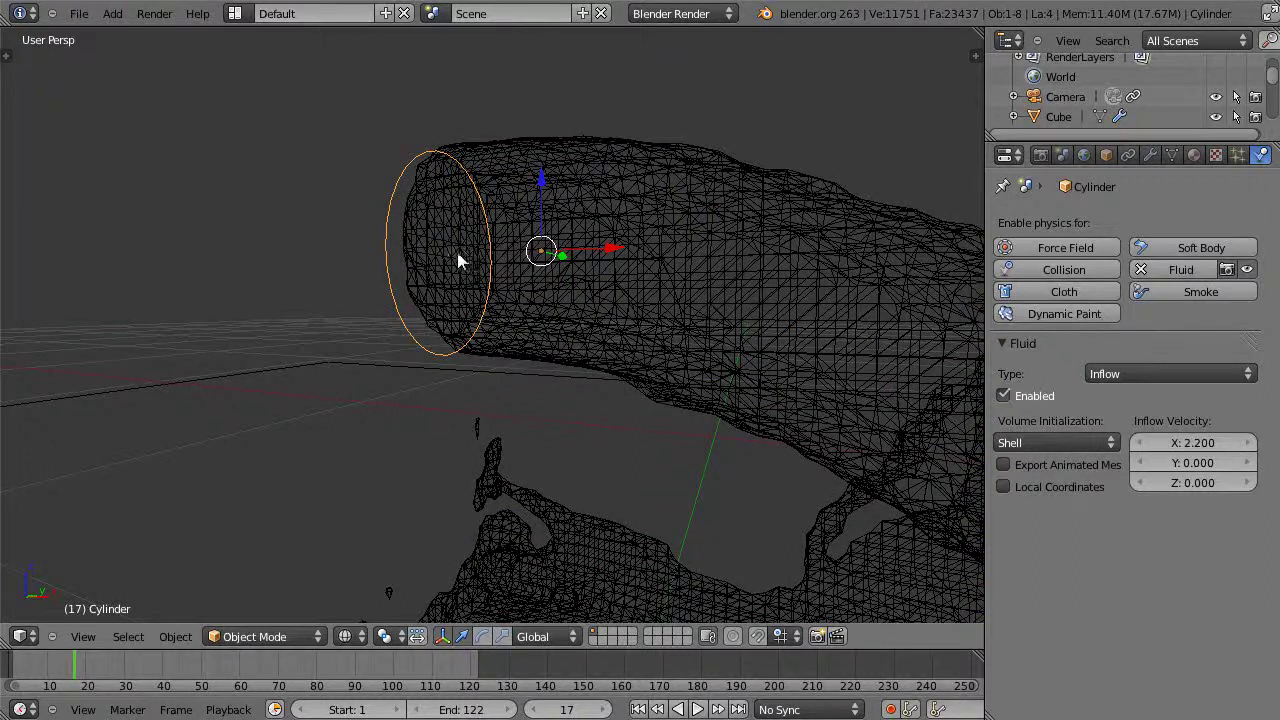
Inspect several of the cylinder's faces in Edit Mode with face select, then leave Edit Mode
key("Tab")
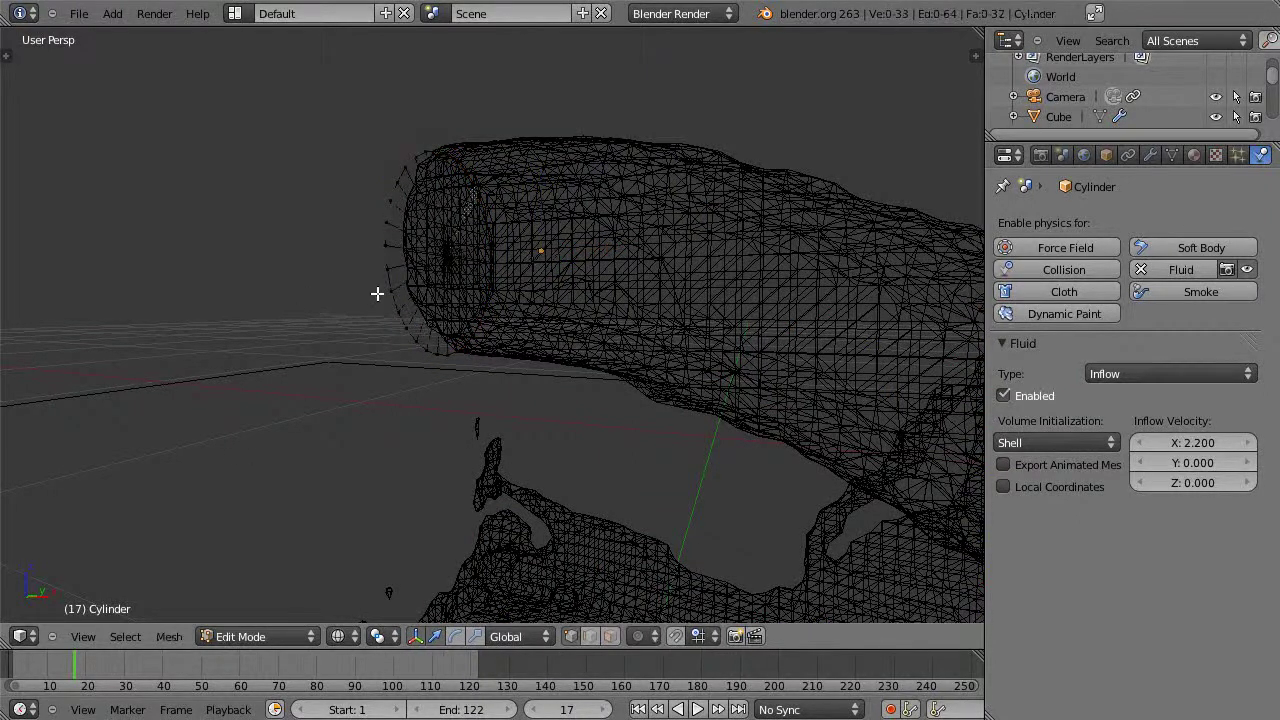
left_click(610, 636)
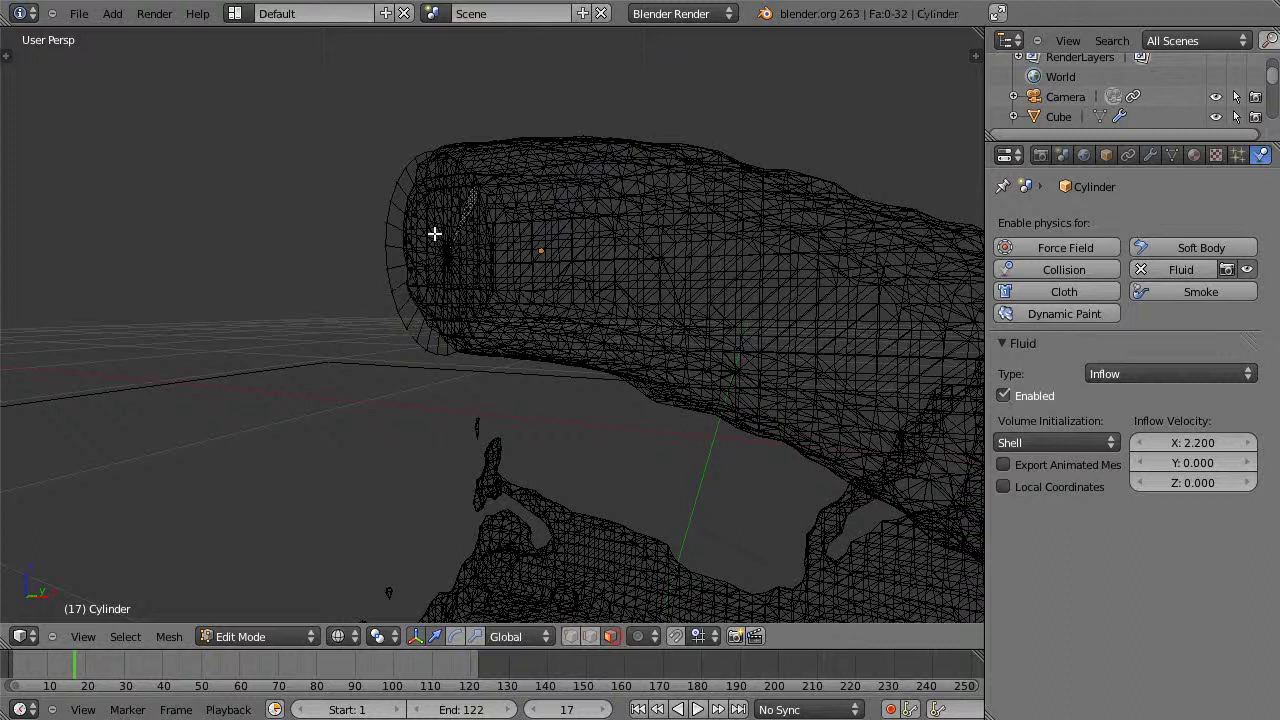
right_click(420, 192)
right_click(428, 240)
right_click(430, 271)
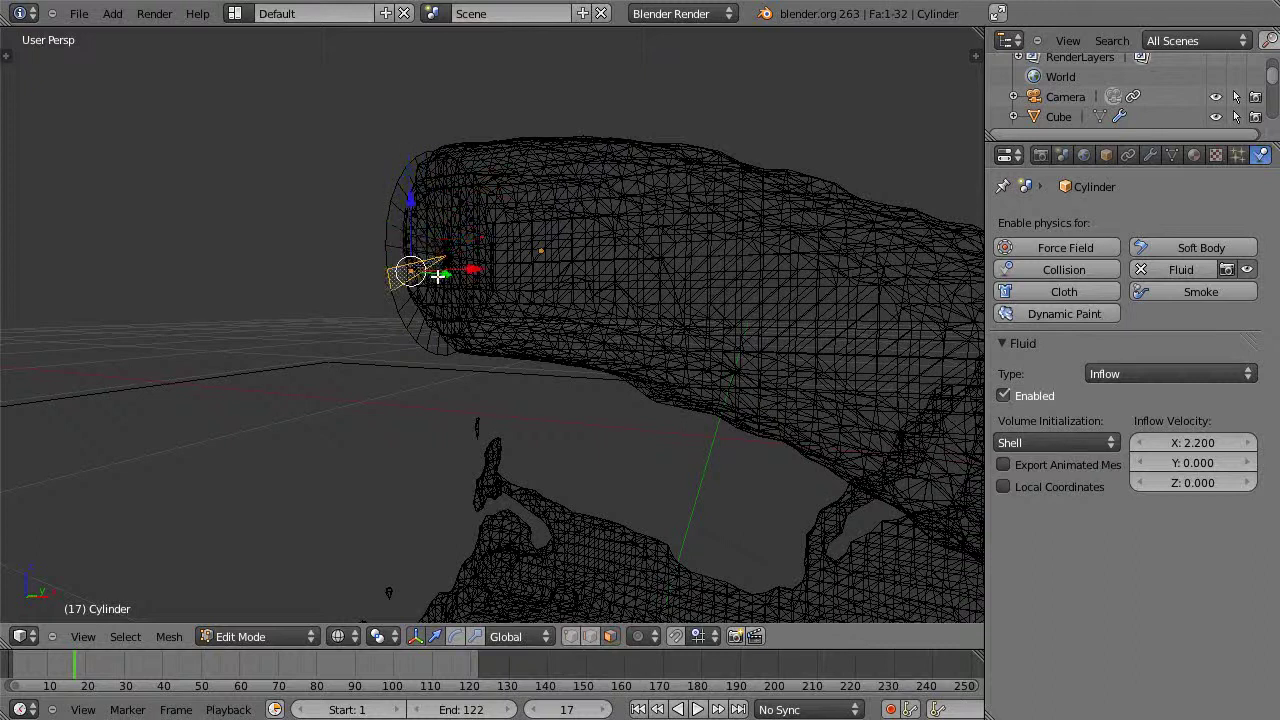
key("Tab")
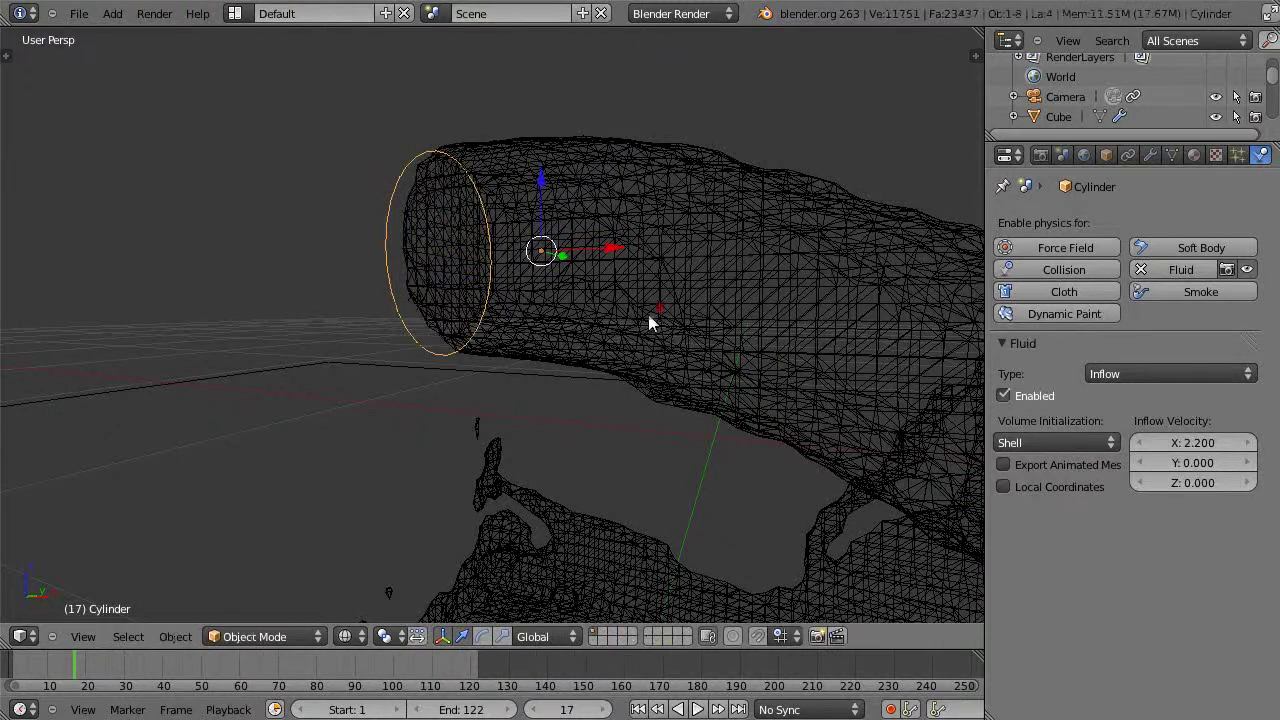
Jump to frame 116 and orbit around the box nearly filled with water
scroll(646, 318, "down", 6)
key("Left")
key("Left")
key("Left")
key("Left")
key("Left")
key("Left")
key("Left")
key("Left")
key("Left")
key("Left")
key("Left")
key("Left")
key("Left")
key("Left")
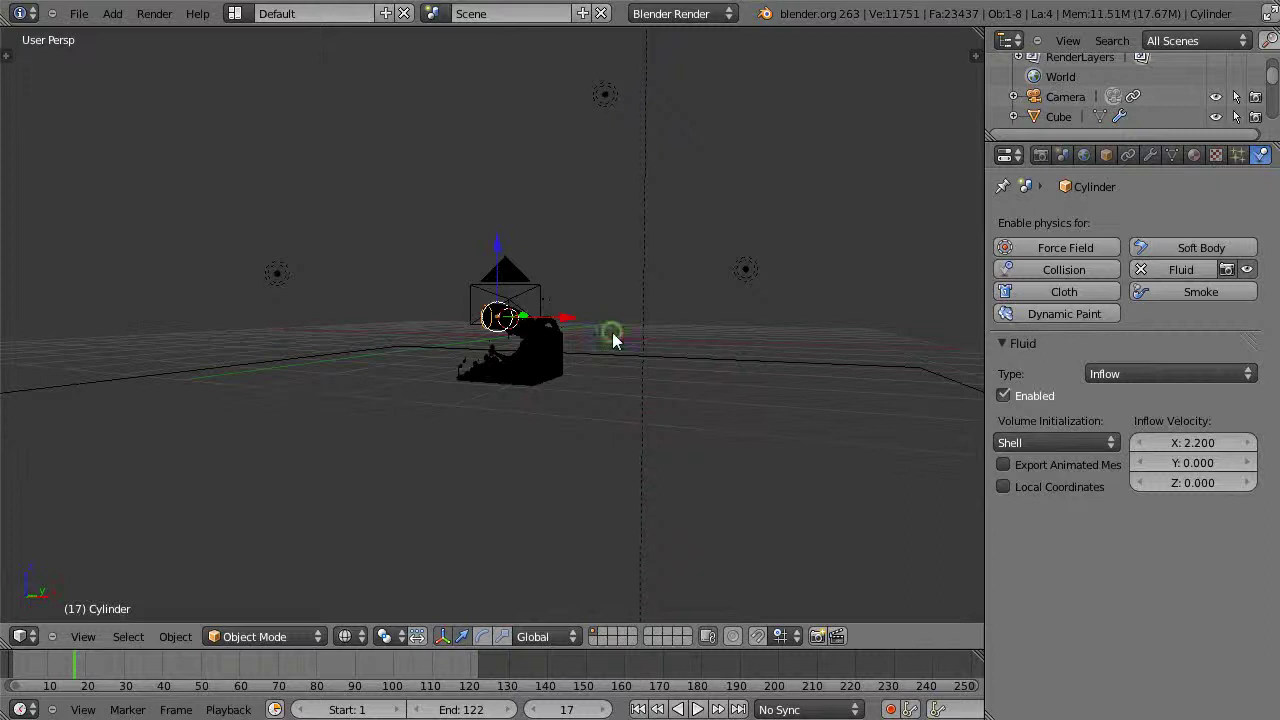
middle_click_drag(612, 332, 549, 529)
scroll(546, 348, "up", 4)
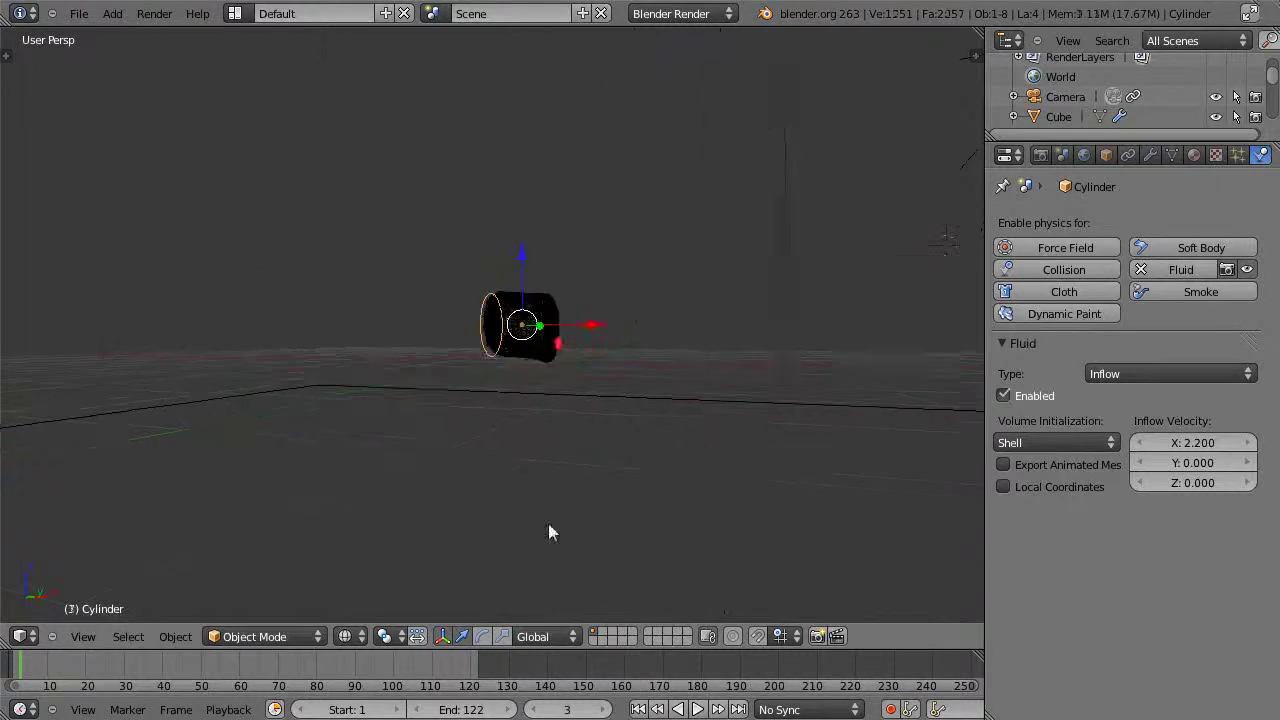
left_click(455, 677)
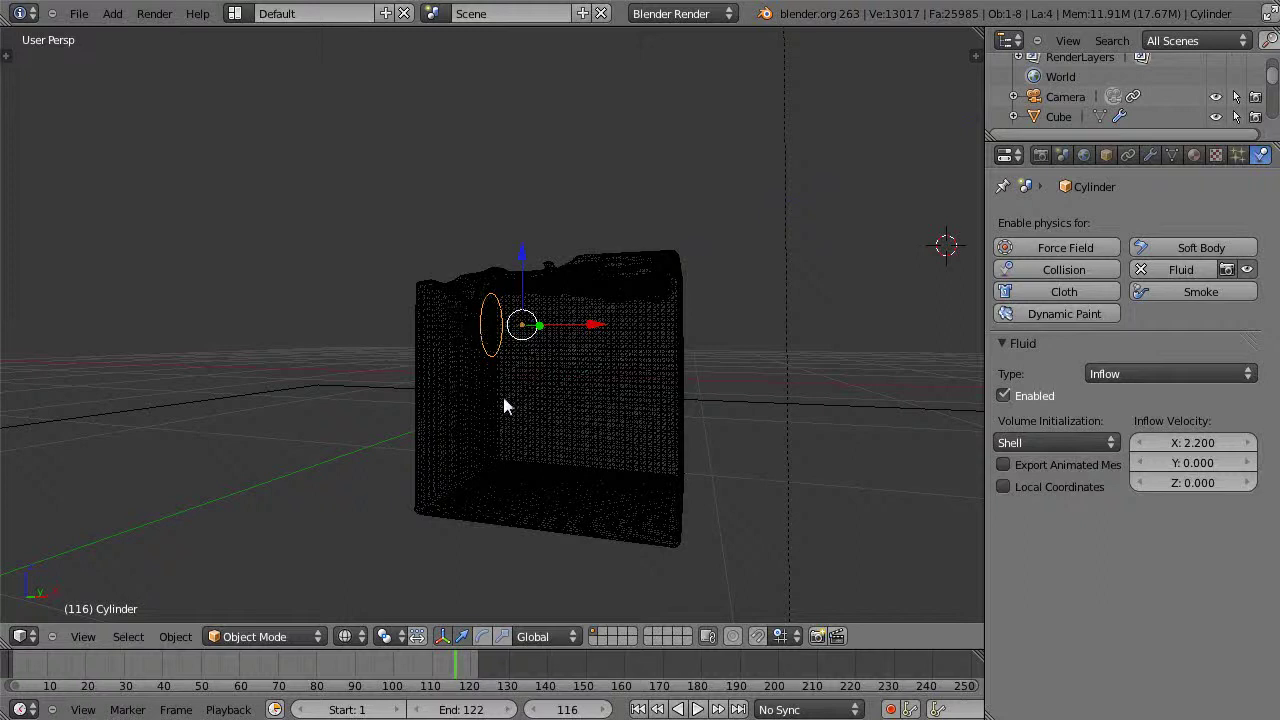
mouse_move(504, 405)
middle_mouse_down()
mouse_move(351, 420)
mouse_move(580, 434)
mouse_move(520, 404)
middle_mouse_up()
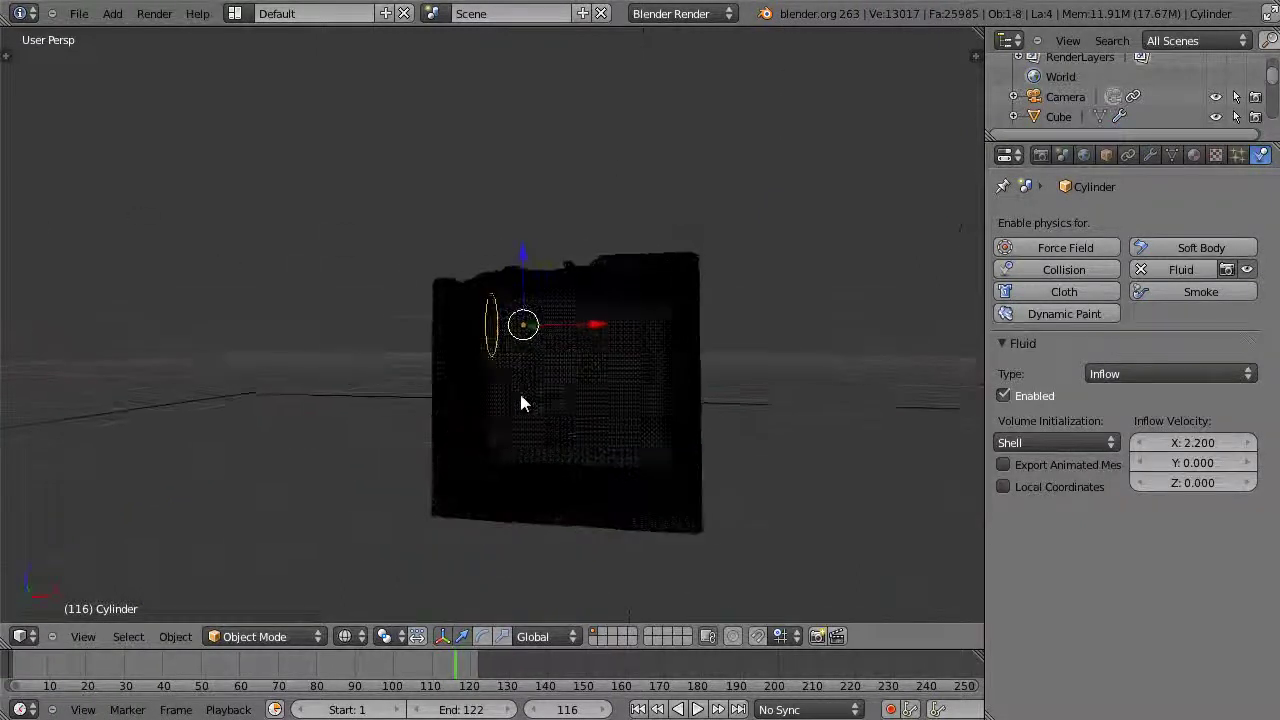
scroll(634, 314, "up", 3)
scroll(634, 314, "down", 3)
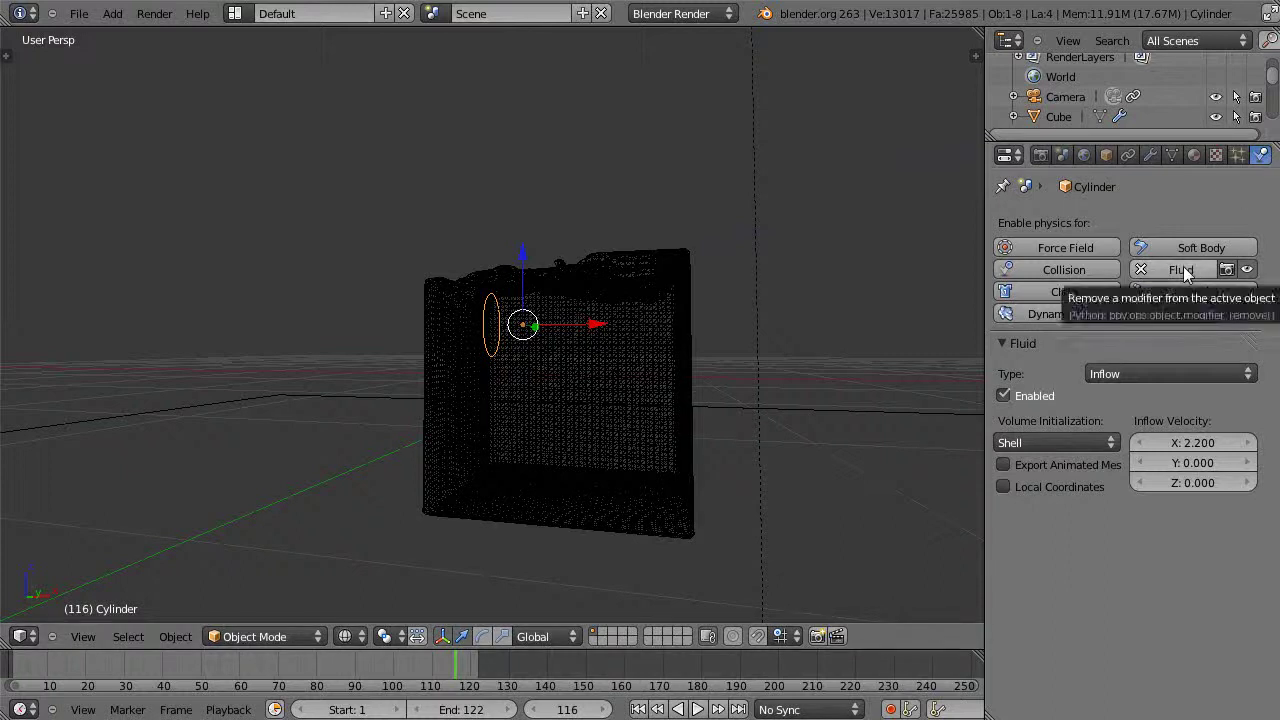
left_click(1172, 374)
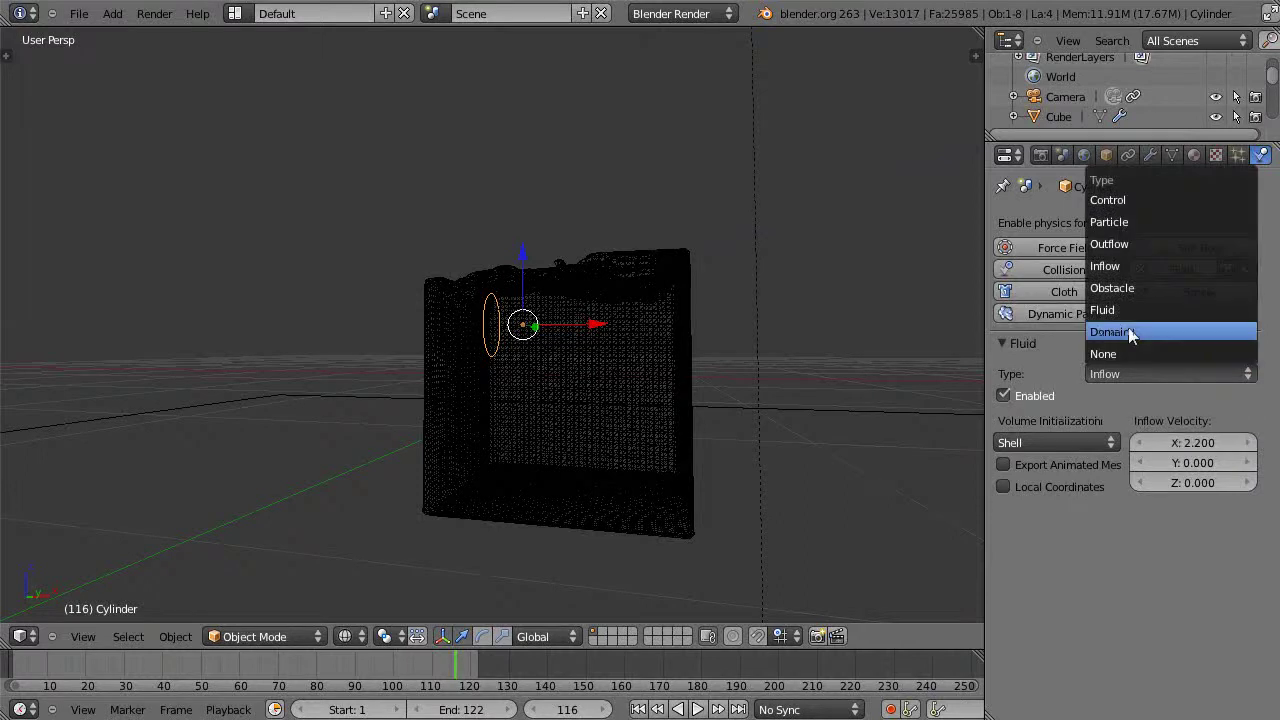
left_click(1105, 266)
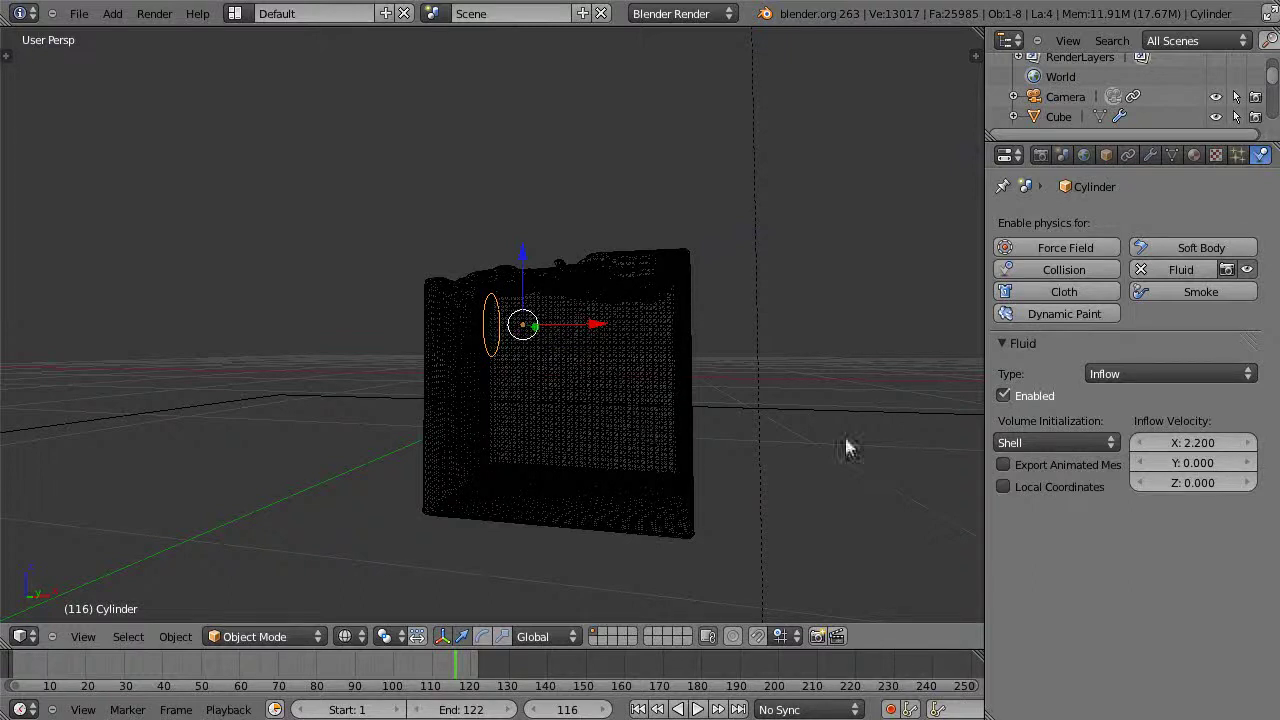
left_click(1107, 444)
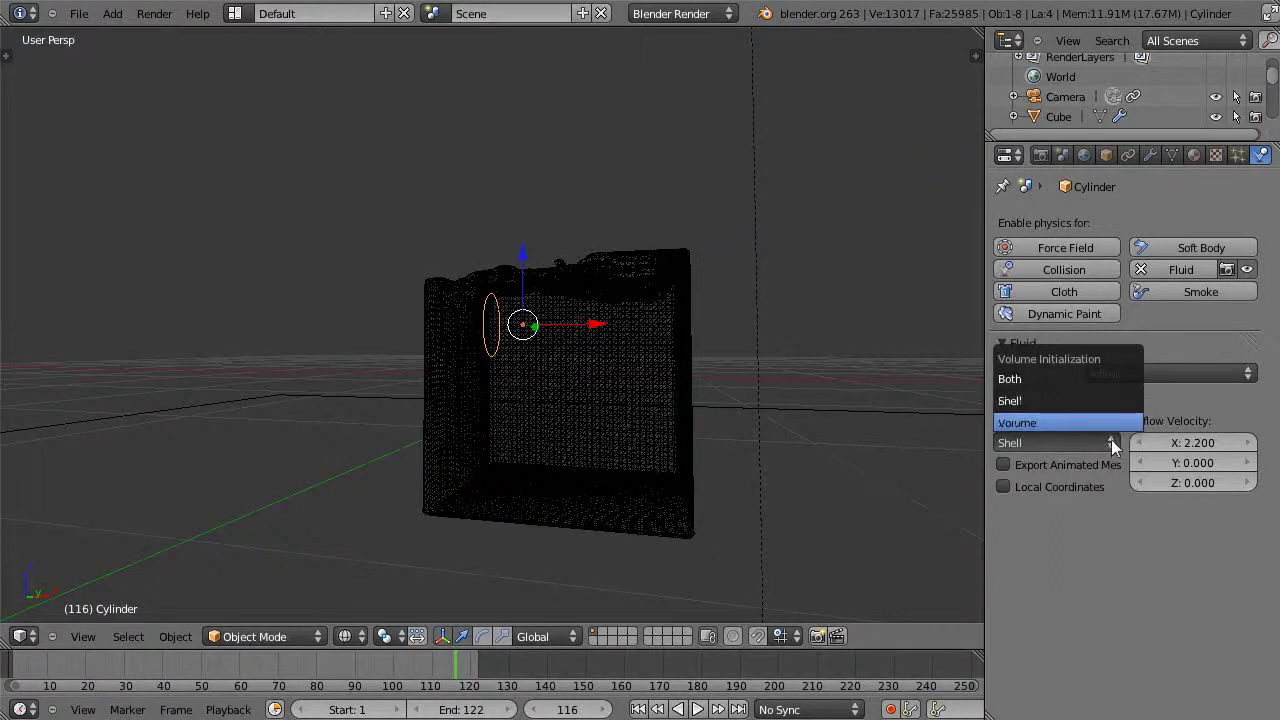
left_click(1046, 406)
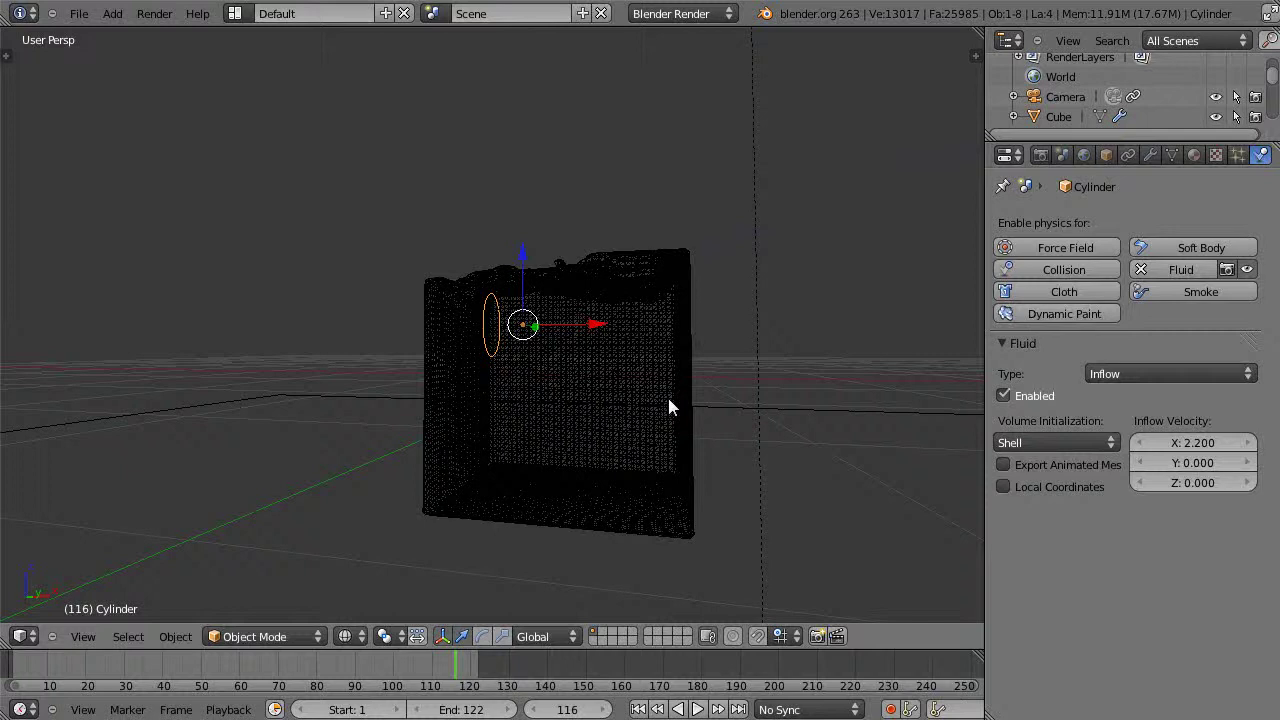
Select the fluid domain cube to show its Domain settings and /tmp\ bake path
right_click(686, 474)
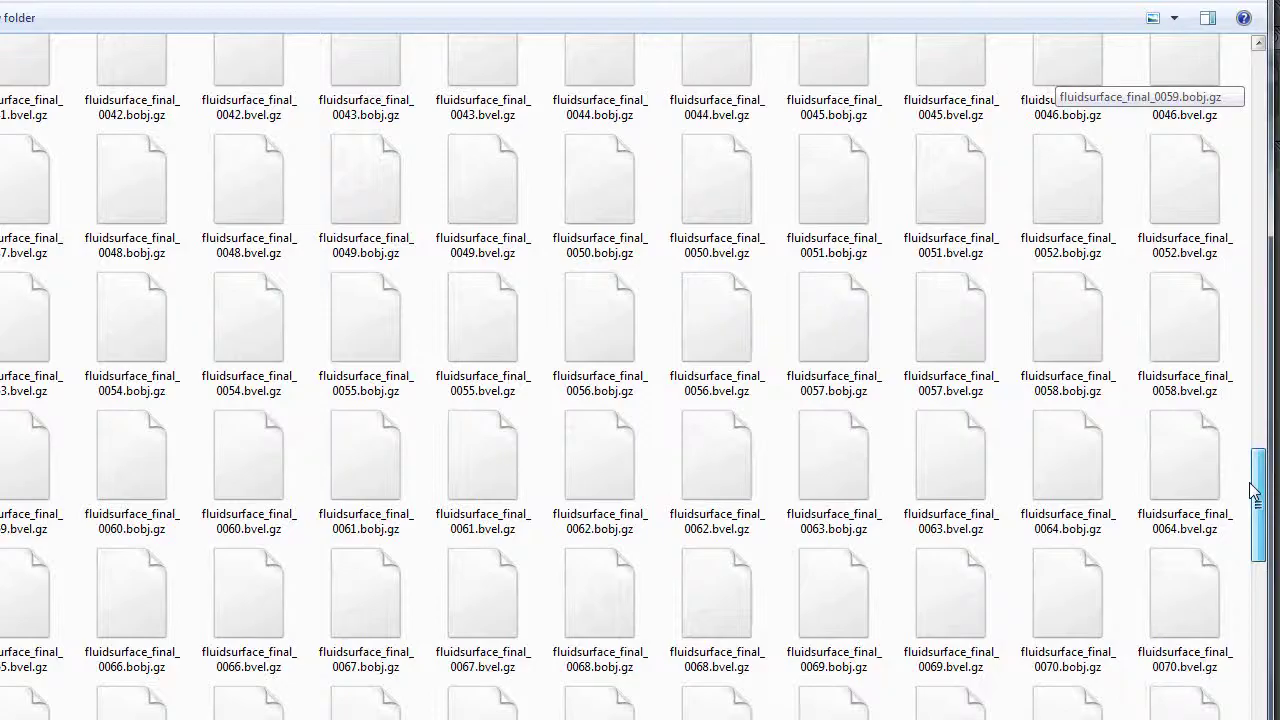
Scroll through the baked fluidsurface_final .bobj.gz and .bvel.gz files in the /tmp folder
left_click_drag(1251, 486, 1262, 392)
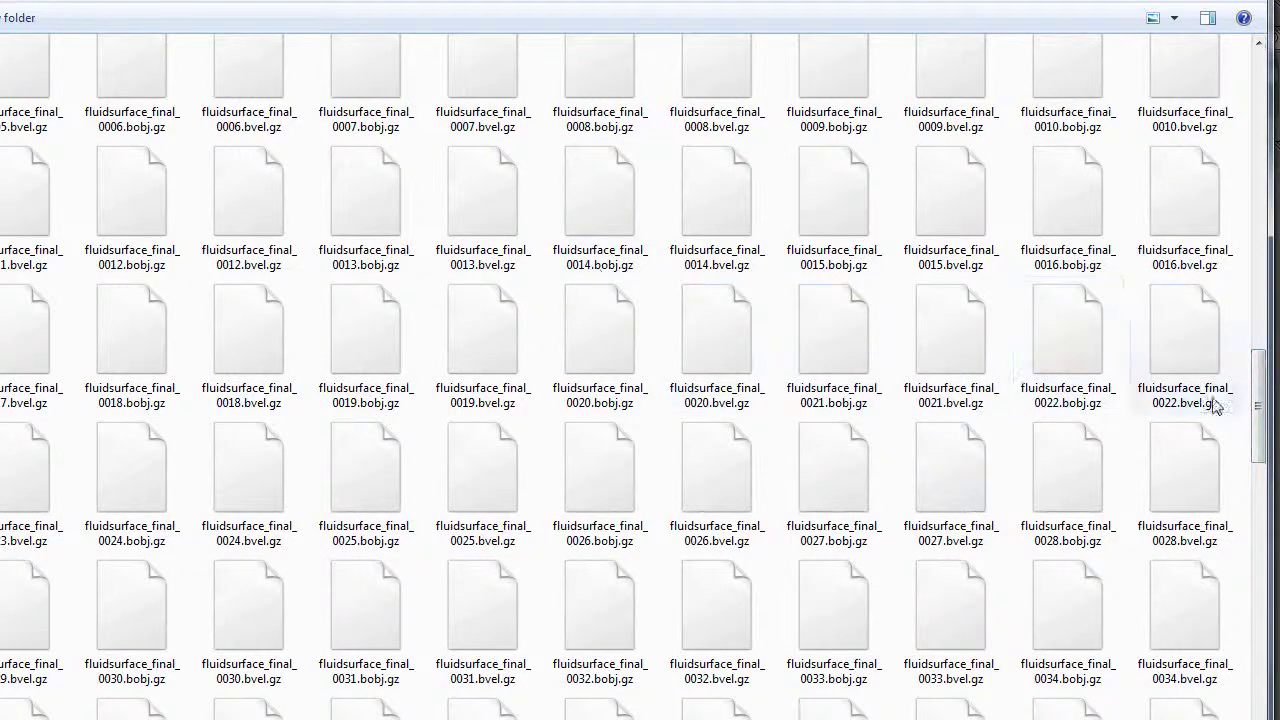
left_click_drag(1254, 420, 1258, 495)
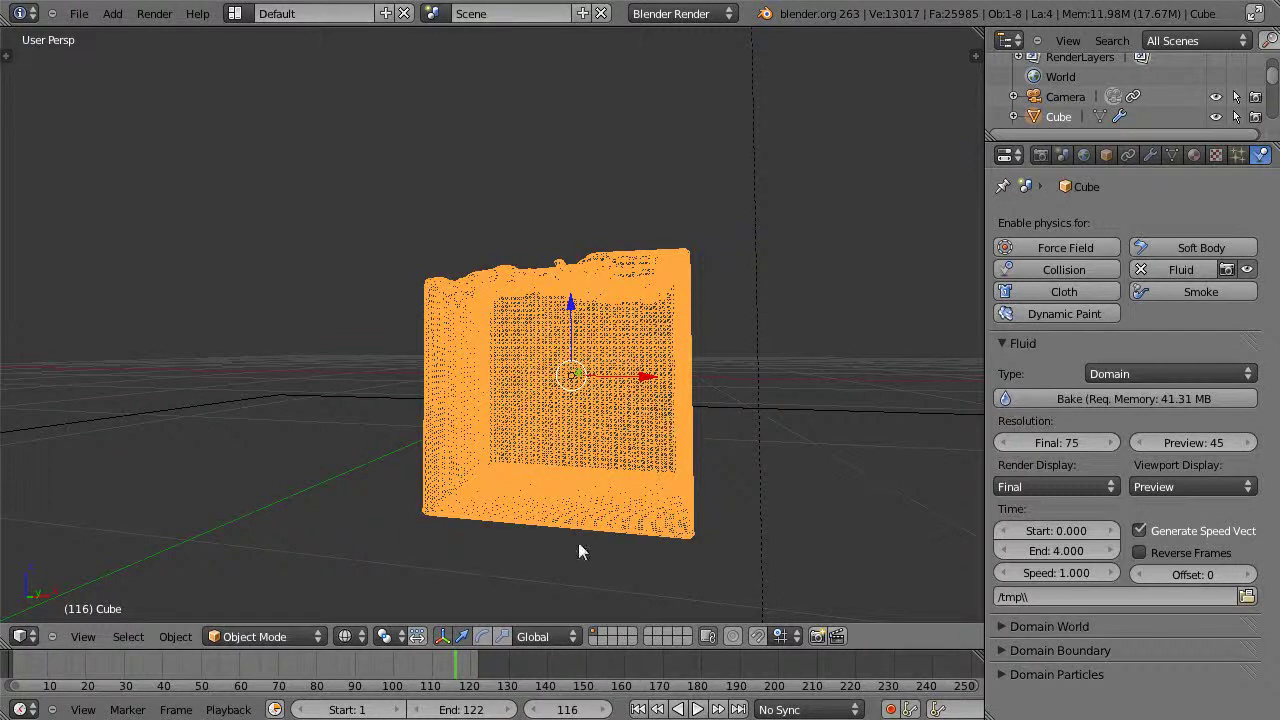
Switch to solid shading, play the animation while orbiting, and stop at frame 91
key("z")
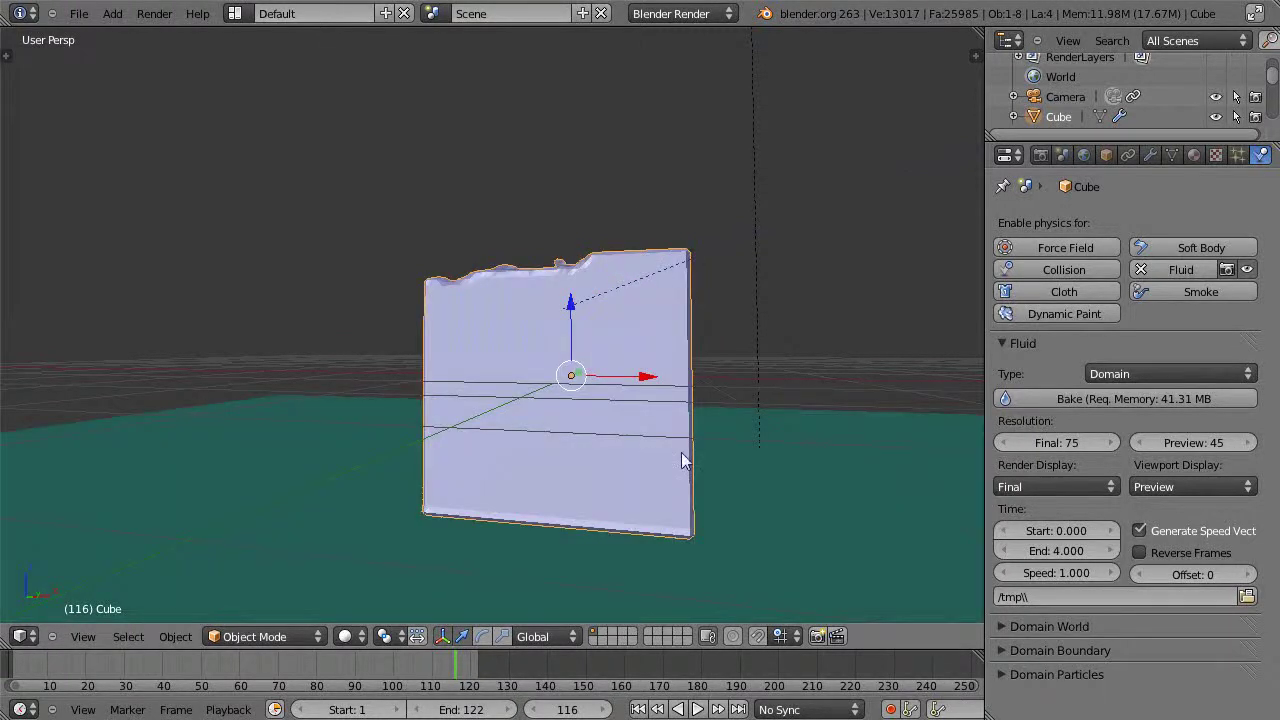
middle_click_drag(681, 460, 688, 517)
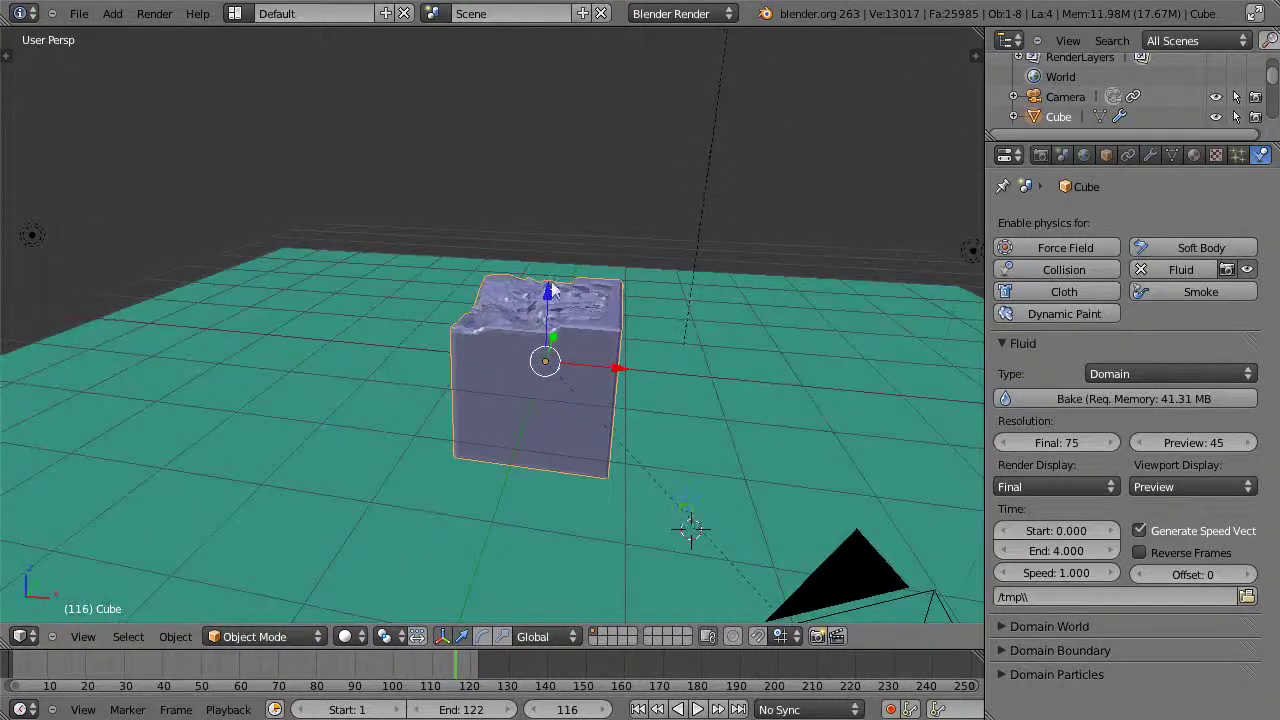
key("shift+alt+a")
scroll(677, 455, "up", 4)
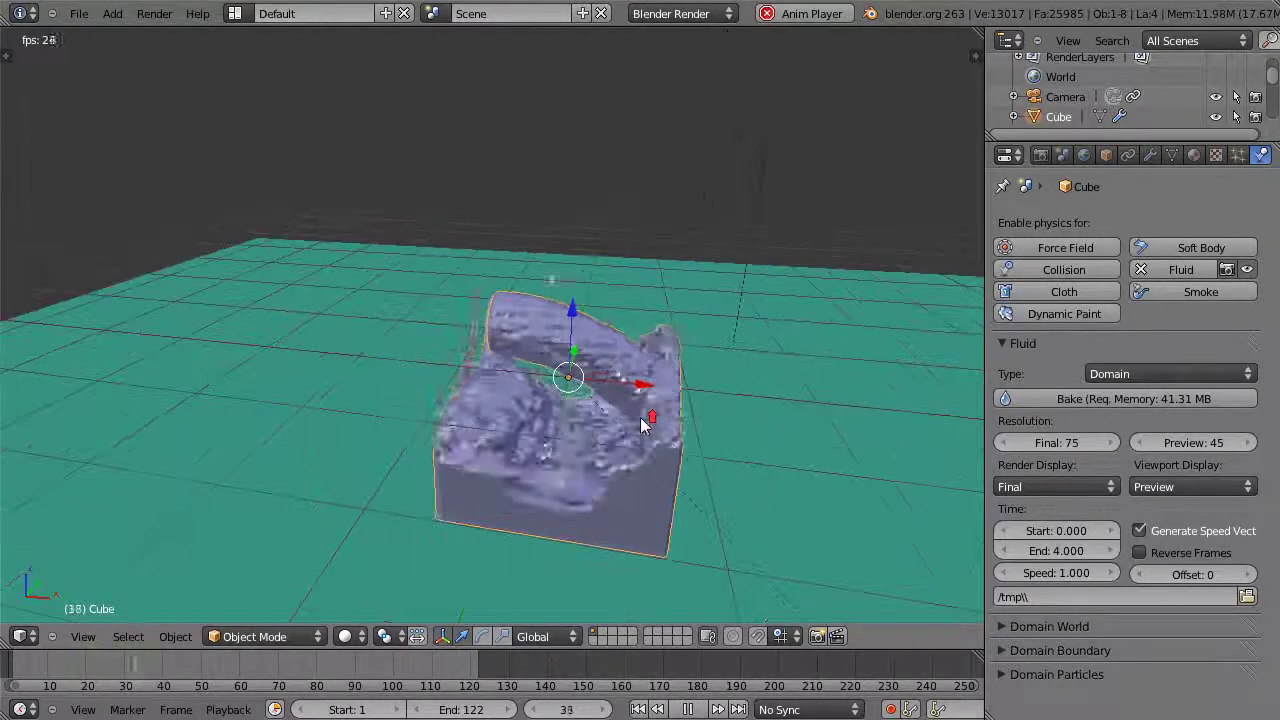
middle_click_drag(746, 491, 748, 463)
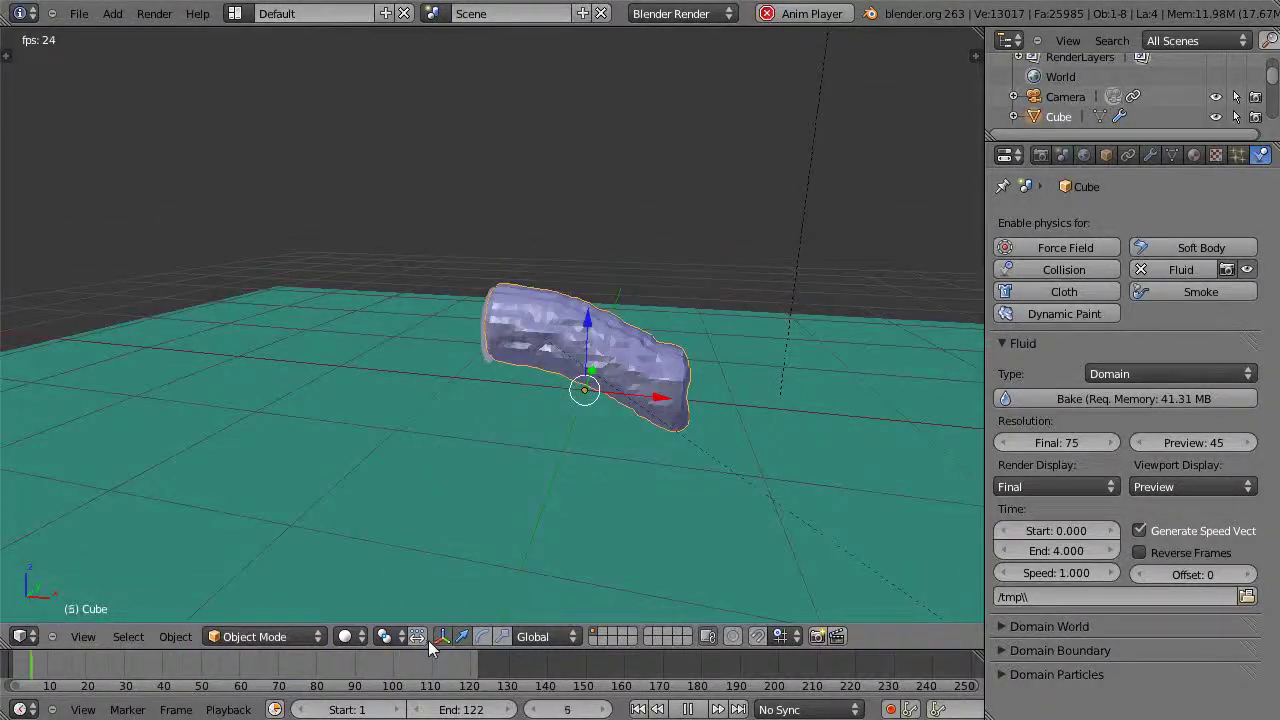
key("Escape")
left_click(360, 672)
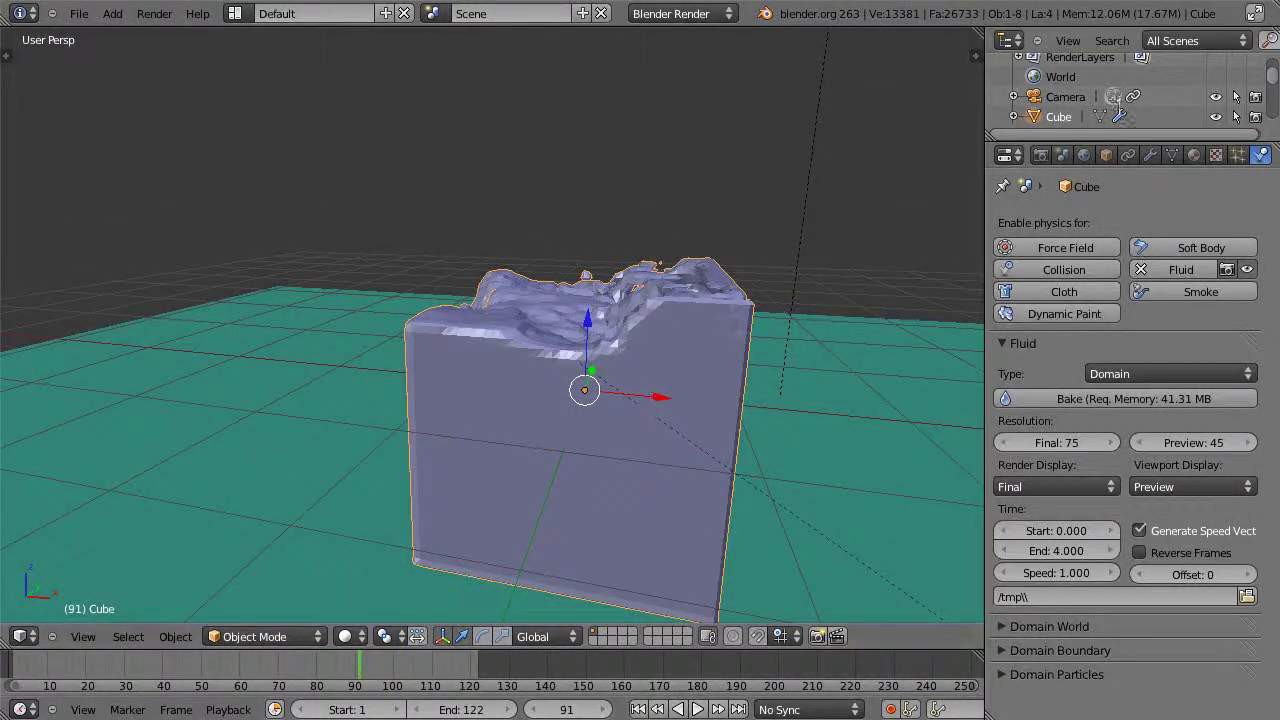
Review the render settings and zoom out to see the whole scene
left_click(1041, 156)
scroll(1160, 330, "down", 5)
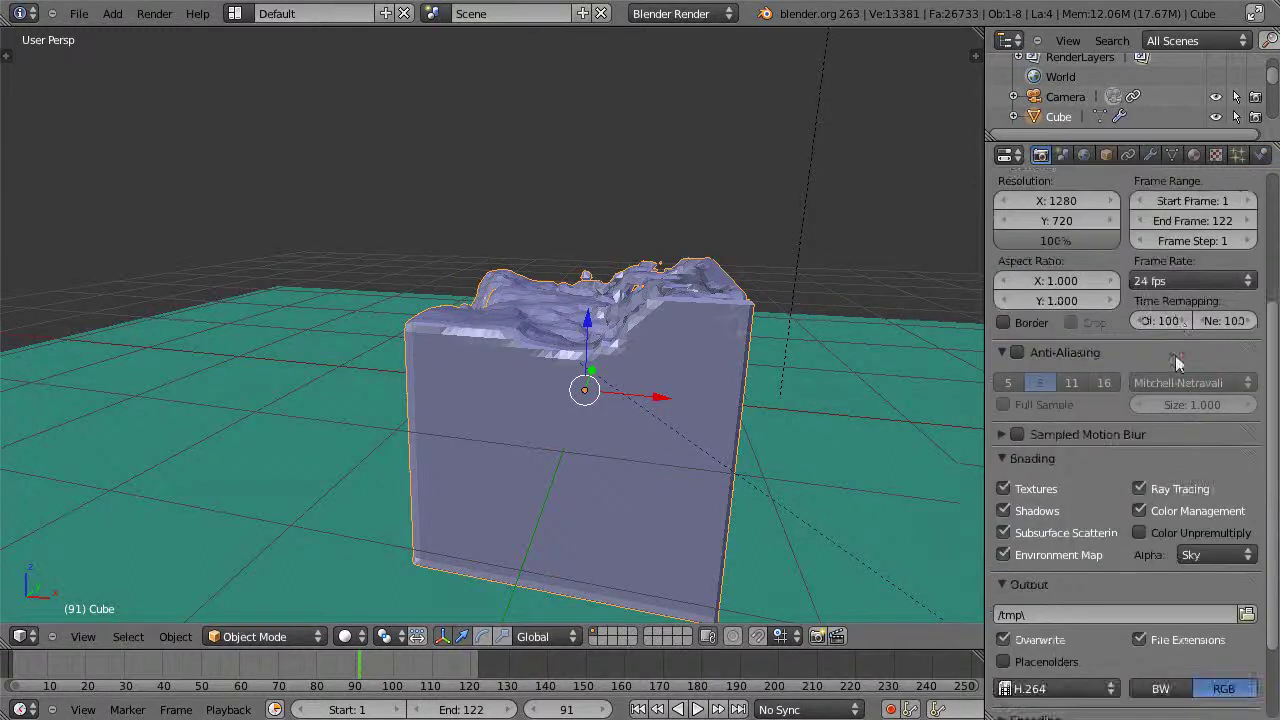
scroll(1154, 474, "up", 5)
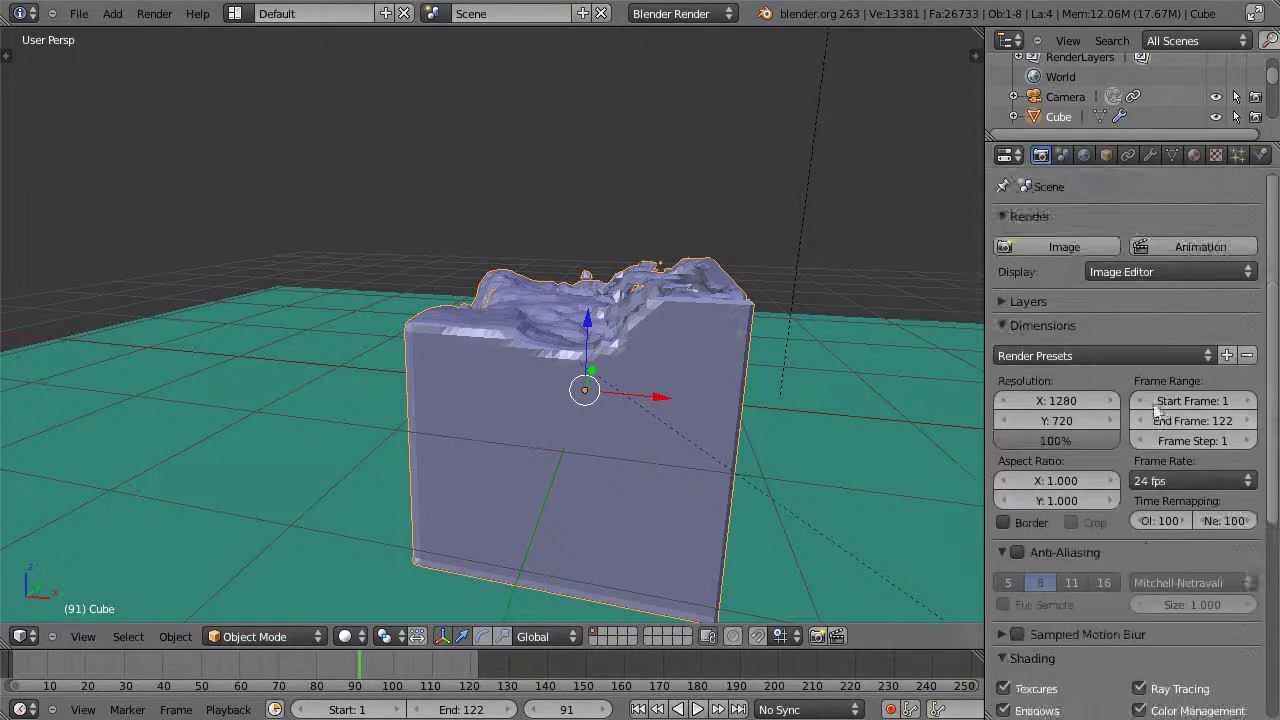
left_click(678, 406)
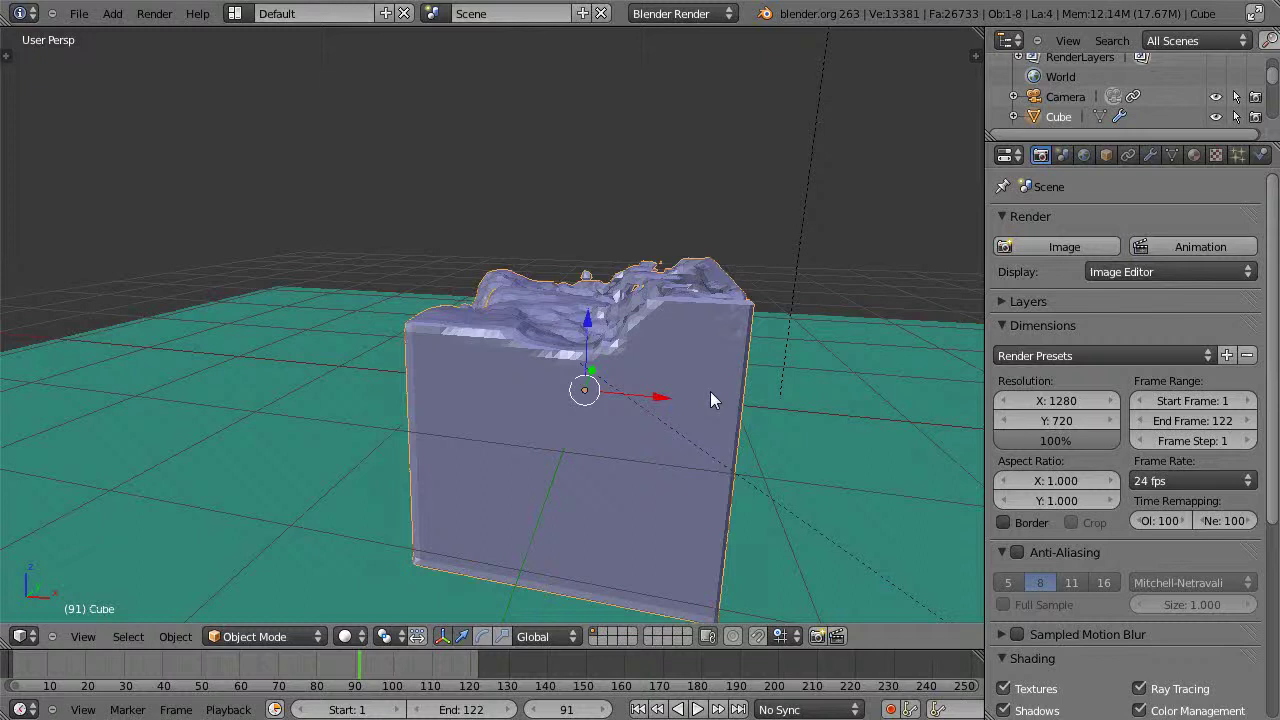
scroll(591, 435, "down", 6)
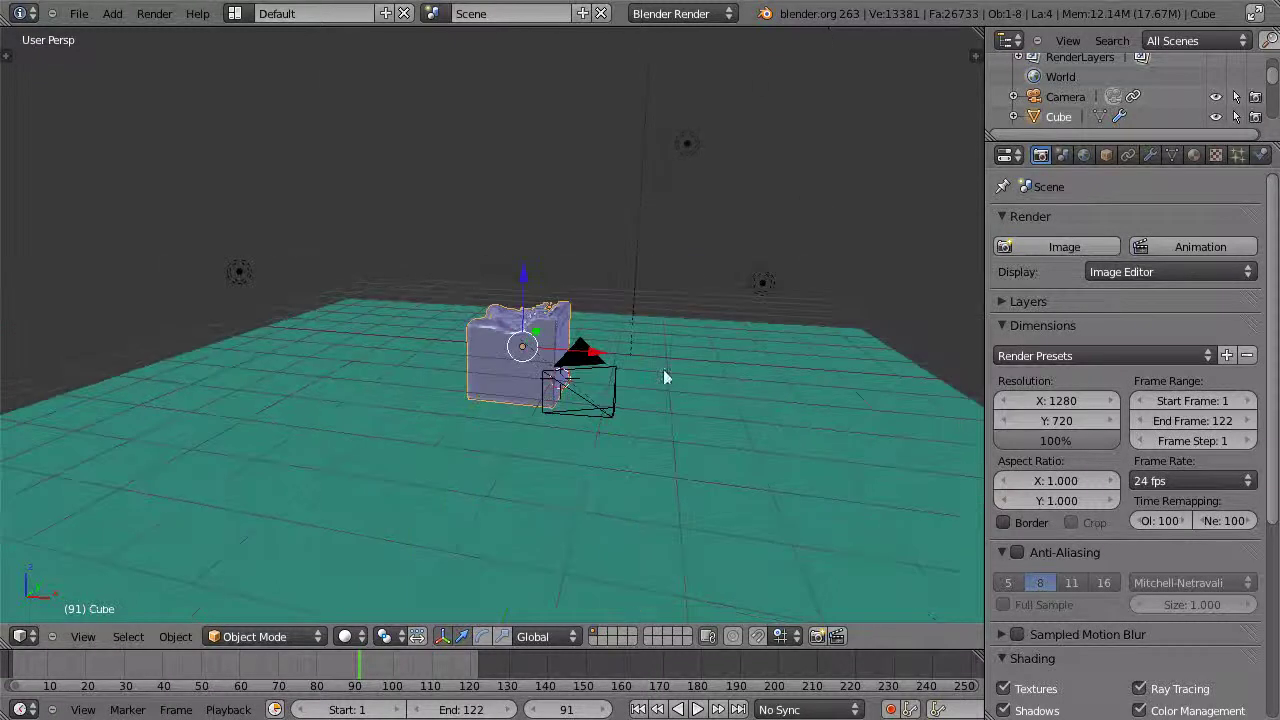
scroll(596, 483, "down", 4)
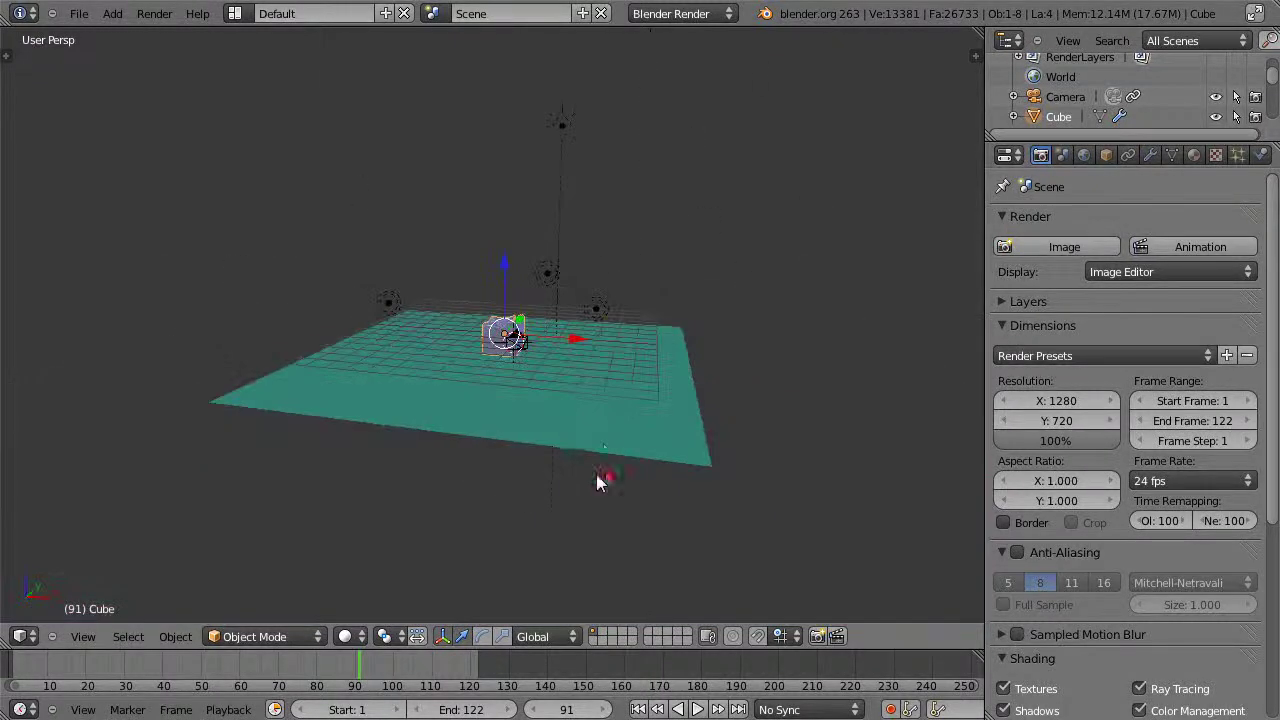
Inspect the lamp data, including the Sun lamp at Energy 0.620, then select the floor plane
right_click(596, 309)
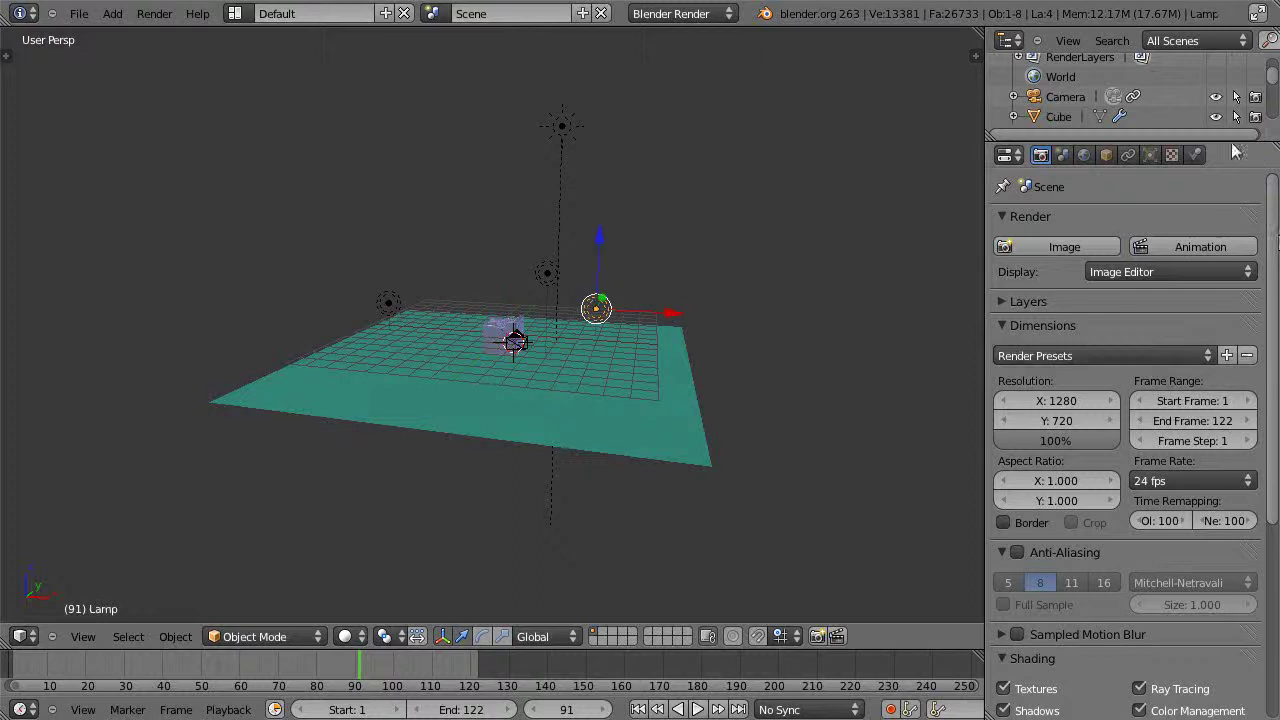
left_click(1151, 155)
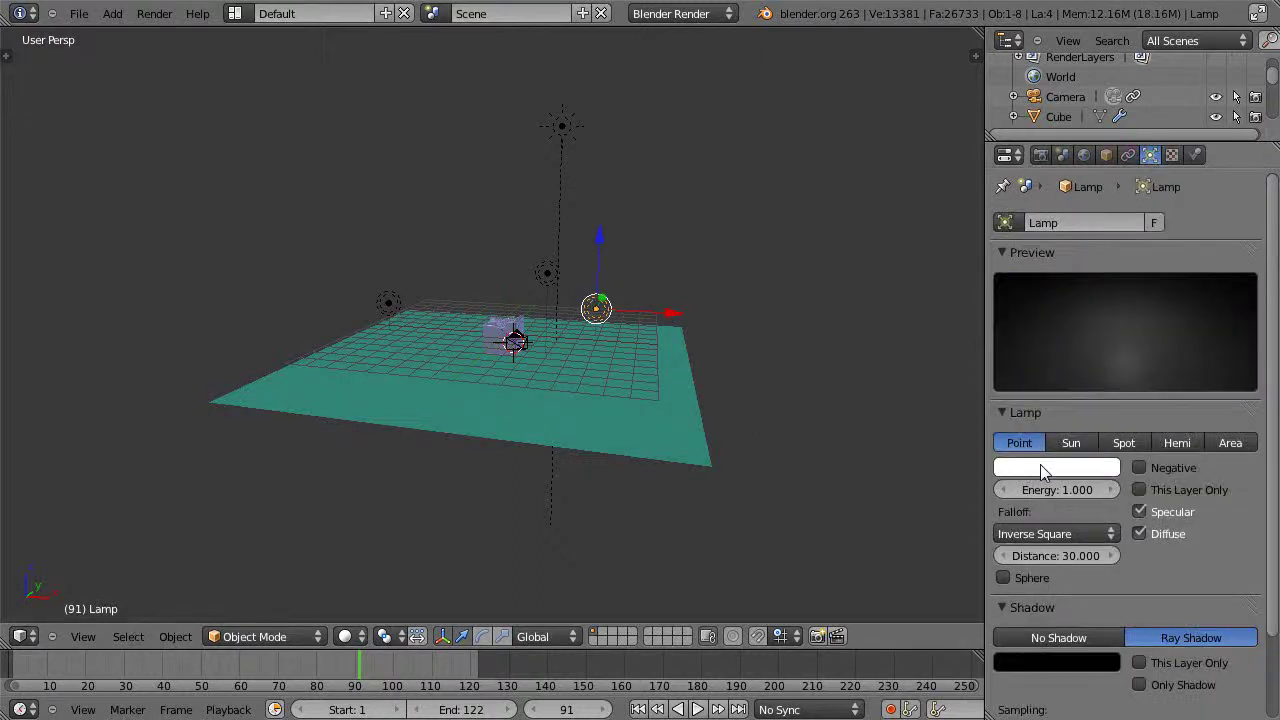
right_click(562, 129)
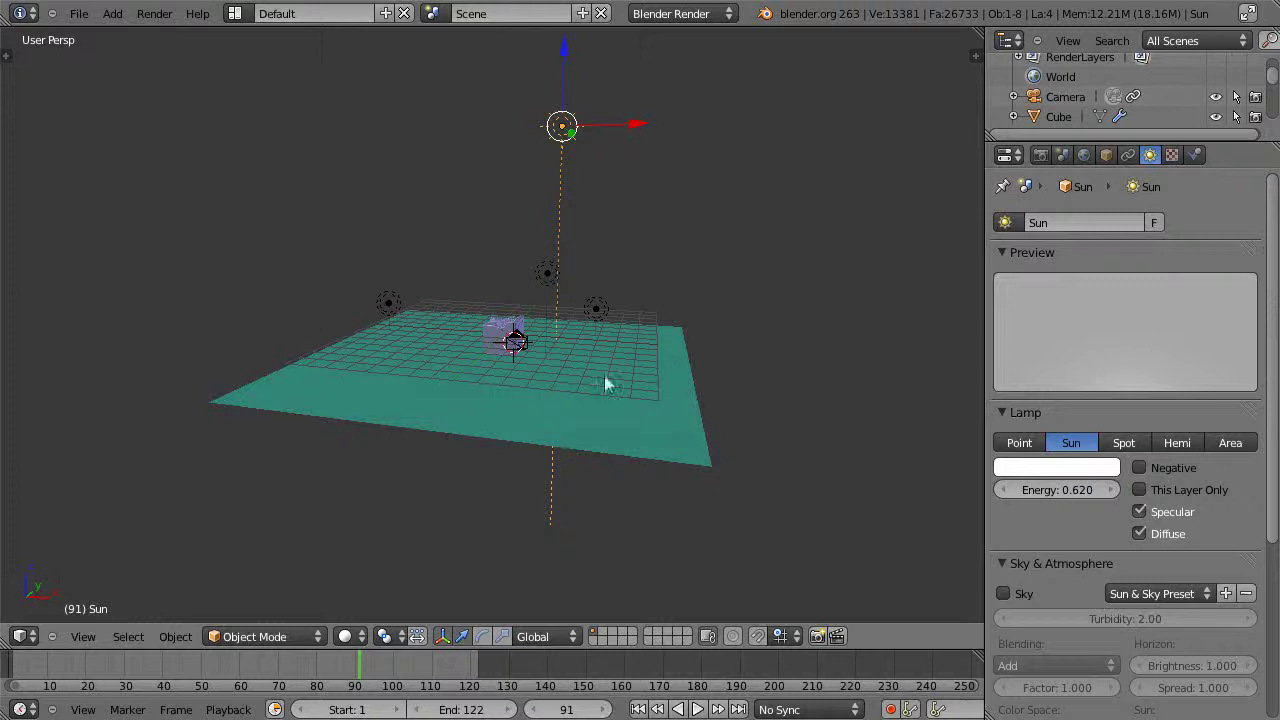
scroll(604, 383, "up", 3)
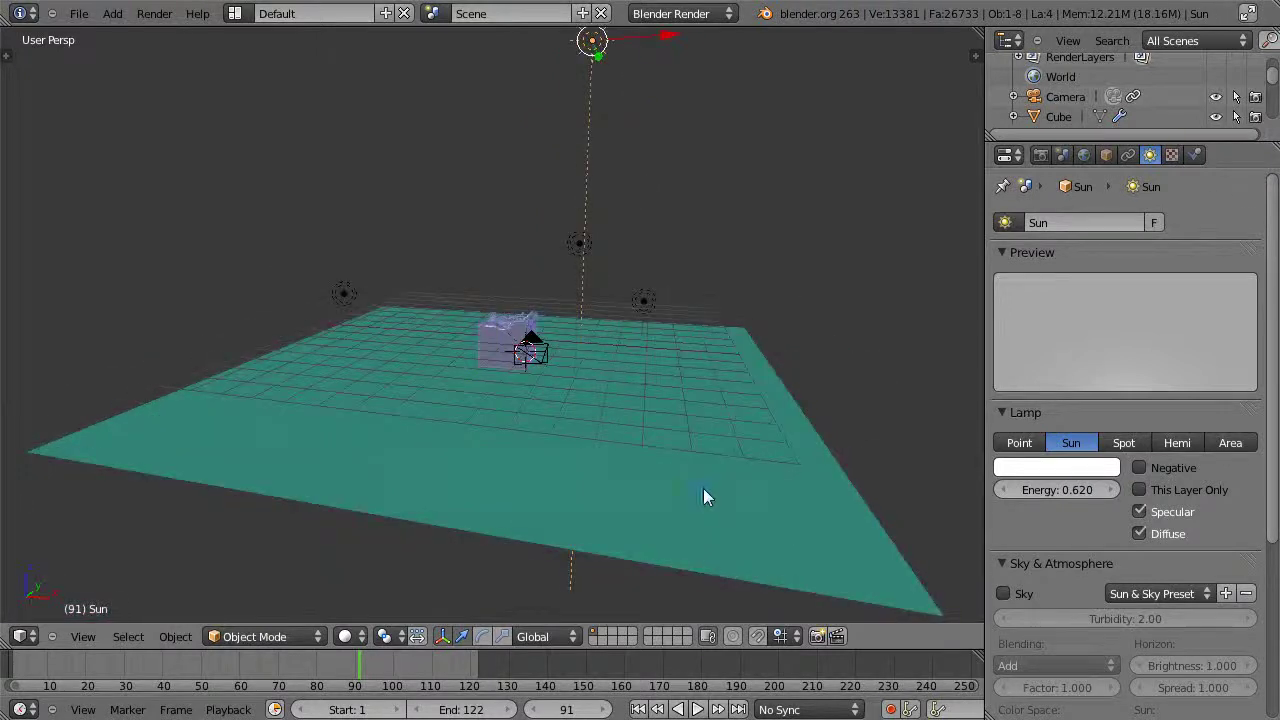
right_click(703, 488)
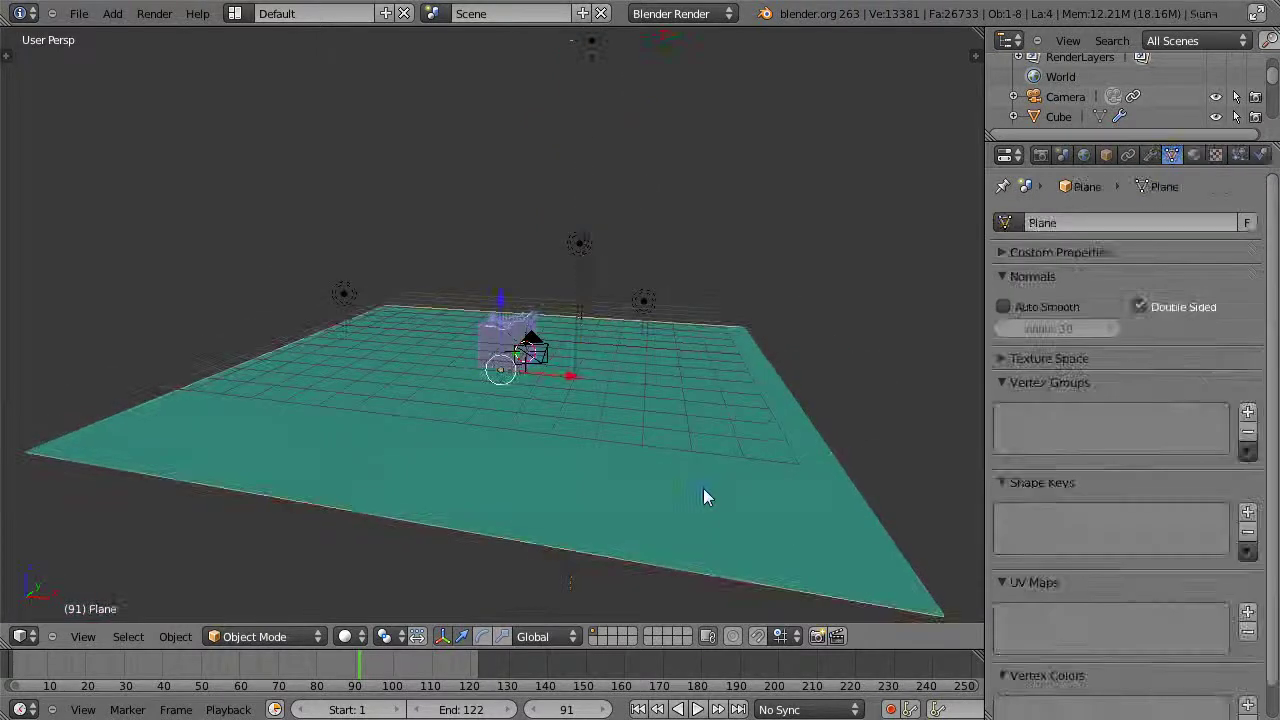
Show the water cube's material: Raytrace transparency at alpha 0.254, IOR 1.330, Mirror reflectivity 0.838
left_click(1193, 155)
scroll(1143, 480, "down", 5)
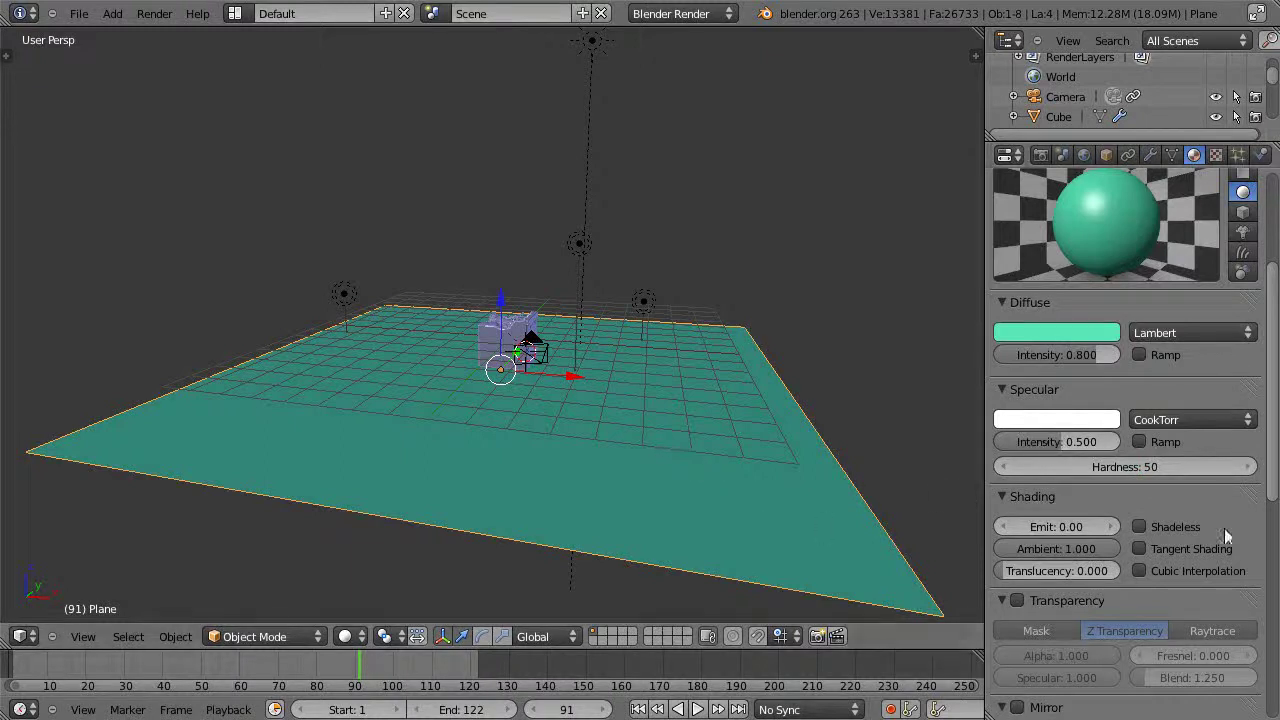
right_click(528, 331)
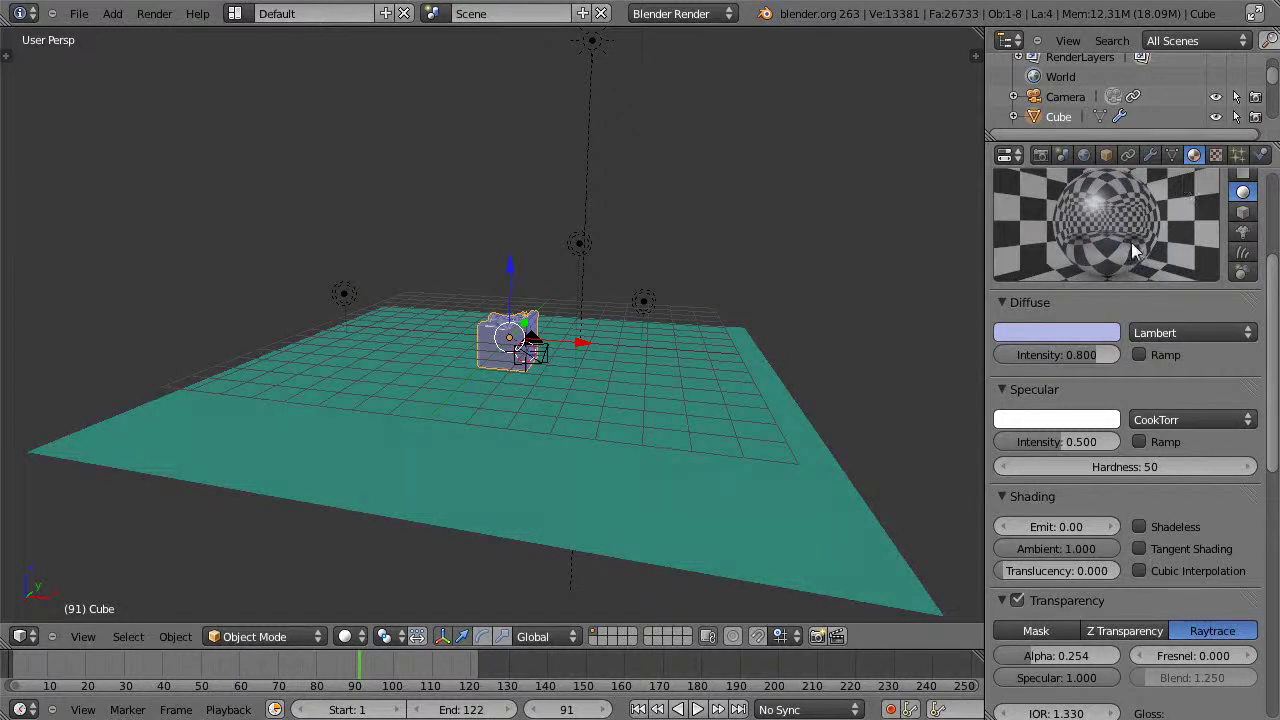
scroll(1130, 248, "up", 5)
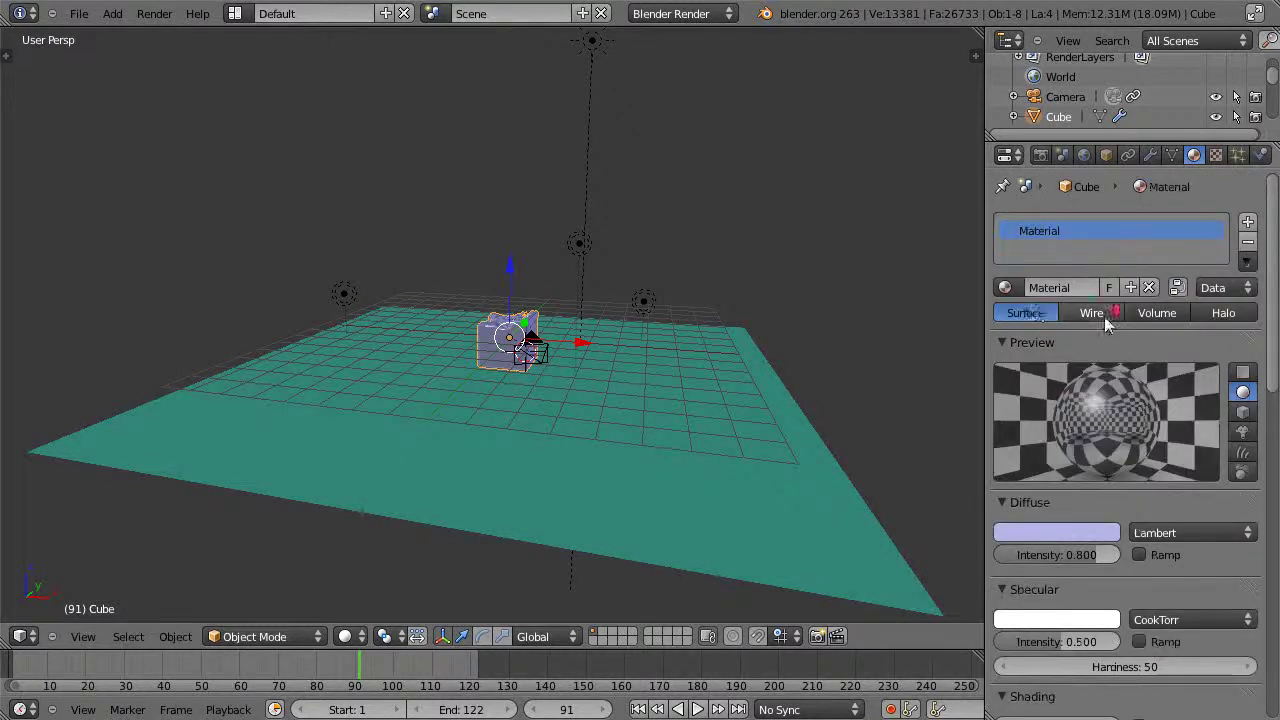
scroll(1100, 330, "down", 9)
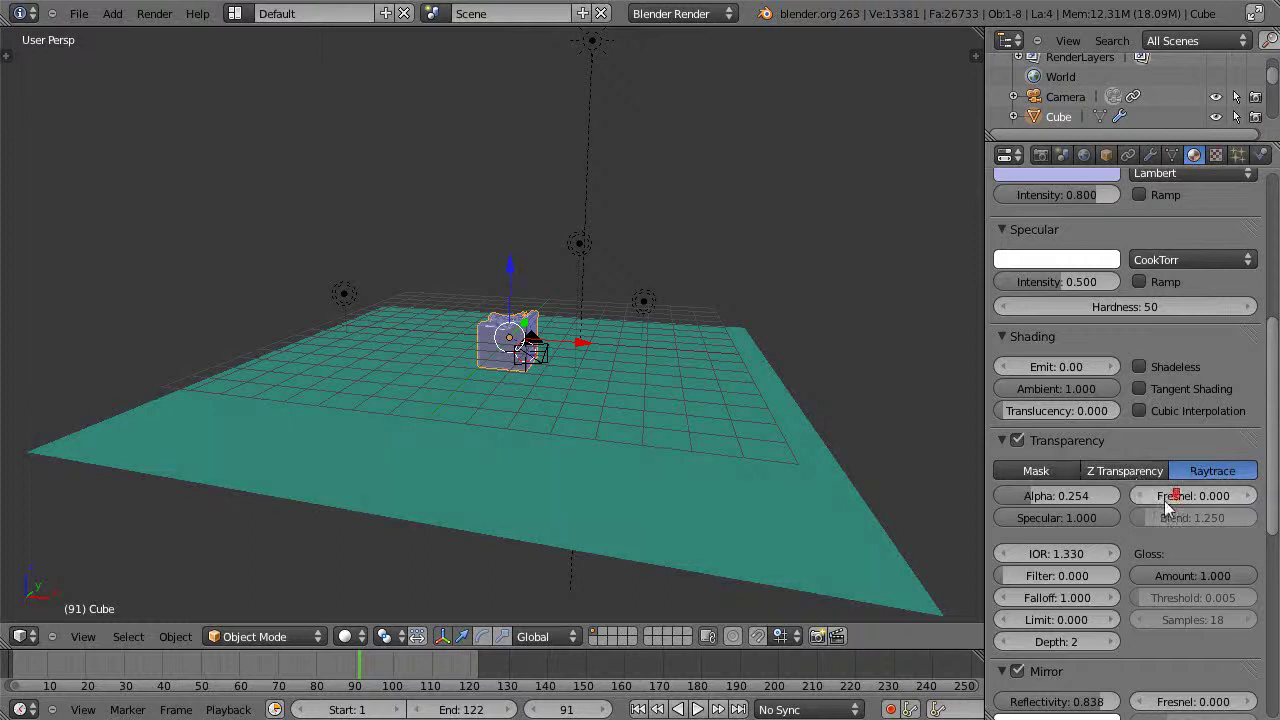
Render the current frame, then jump to frame 54 and render it
scroll(1172, 494, "down", 5)
scroll(1172, 494, "up", 5)
scroll(503, 454, "up", 6)
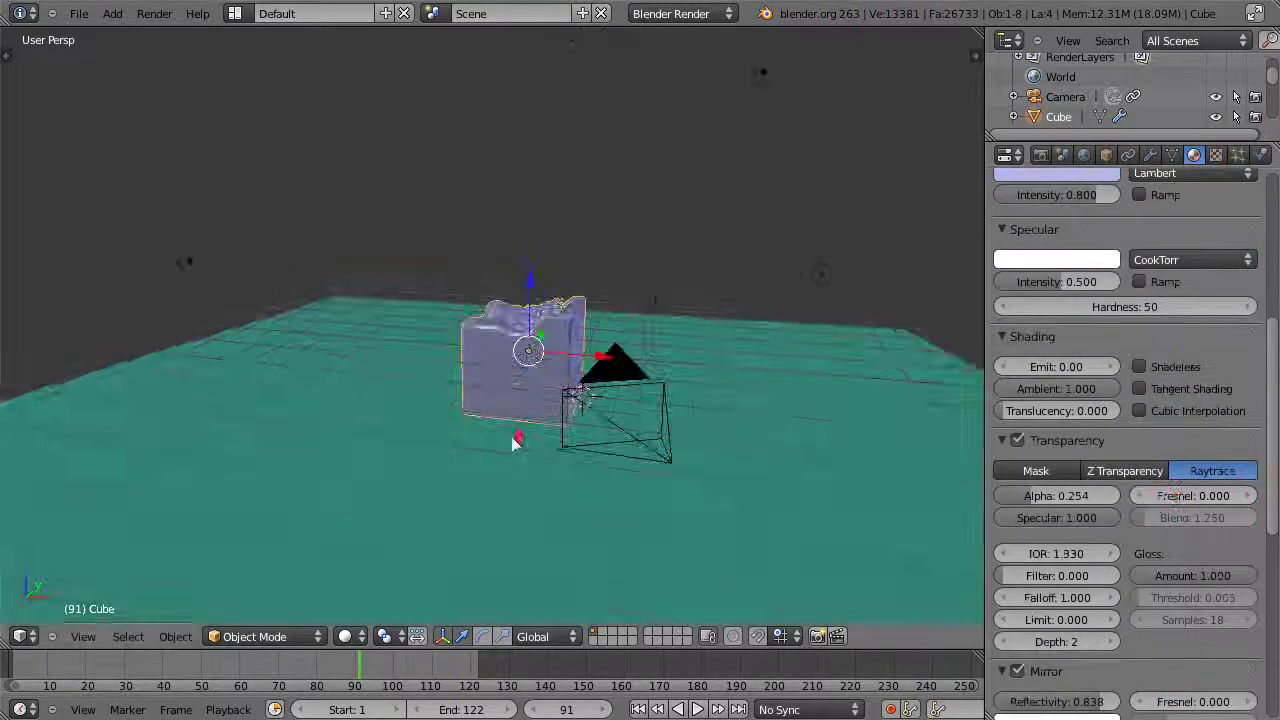
key("F12")
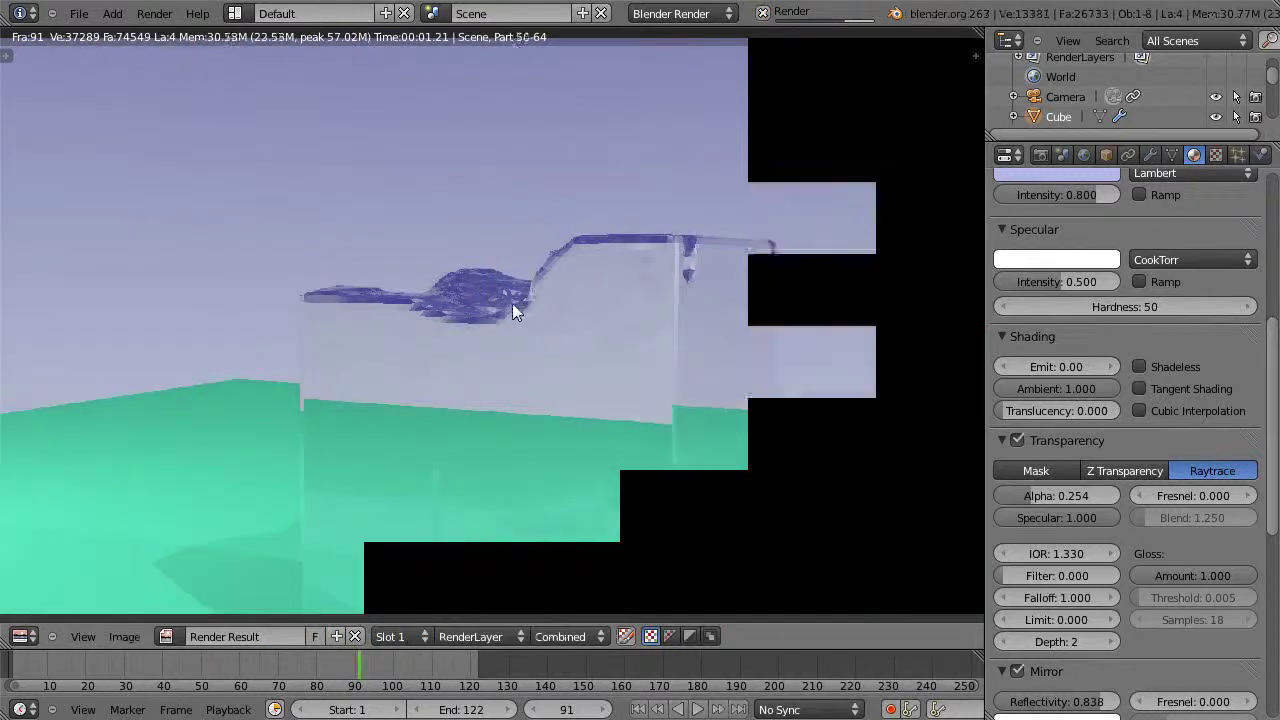
key("Escape")
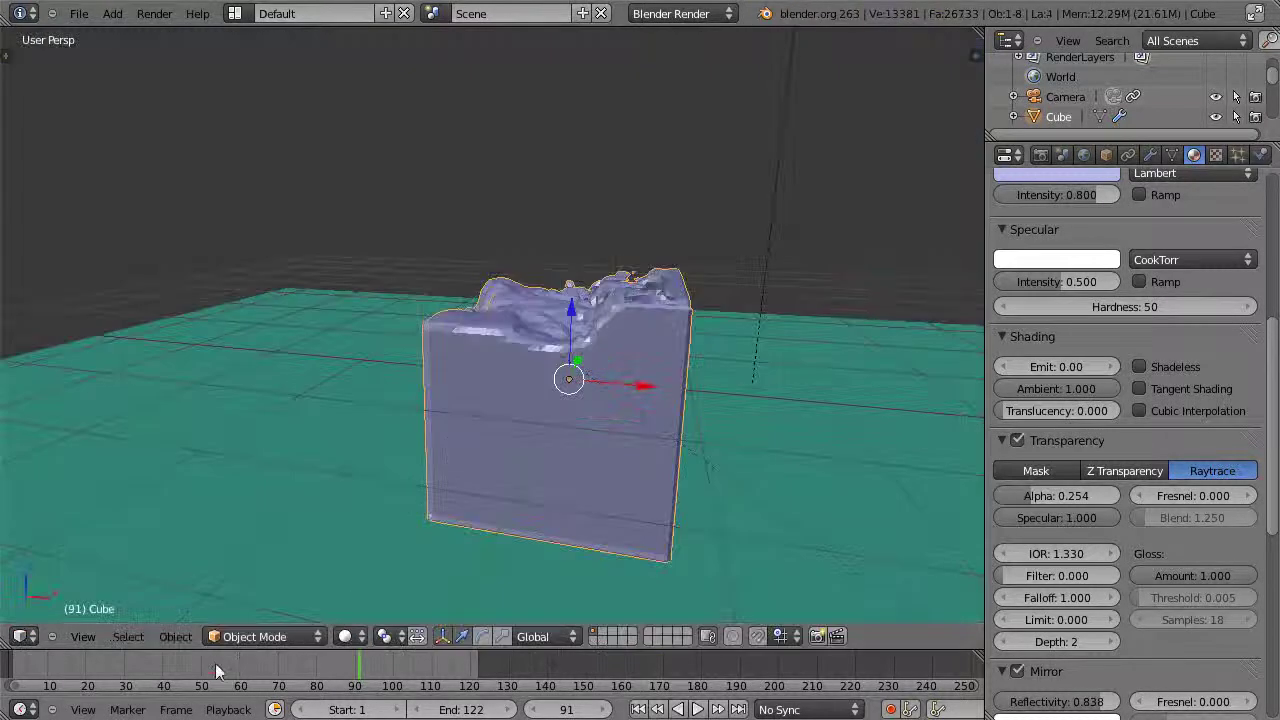
left_click(216, 672)
key("F12")
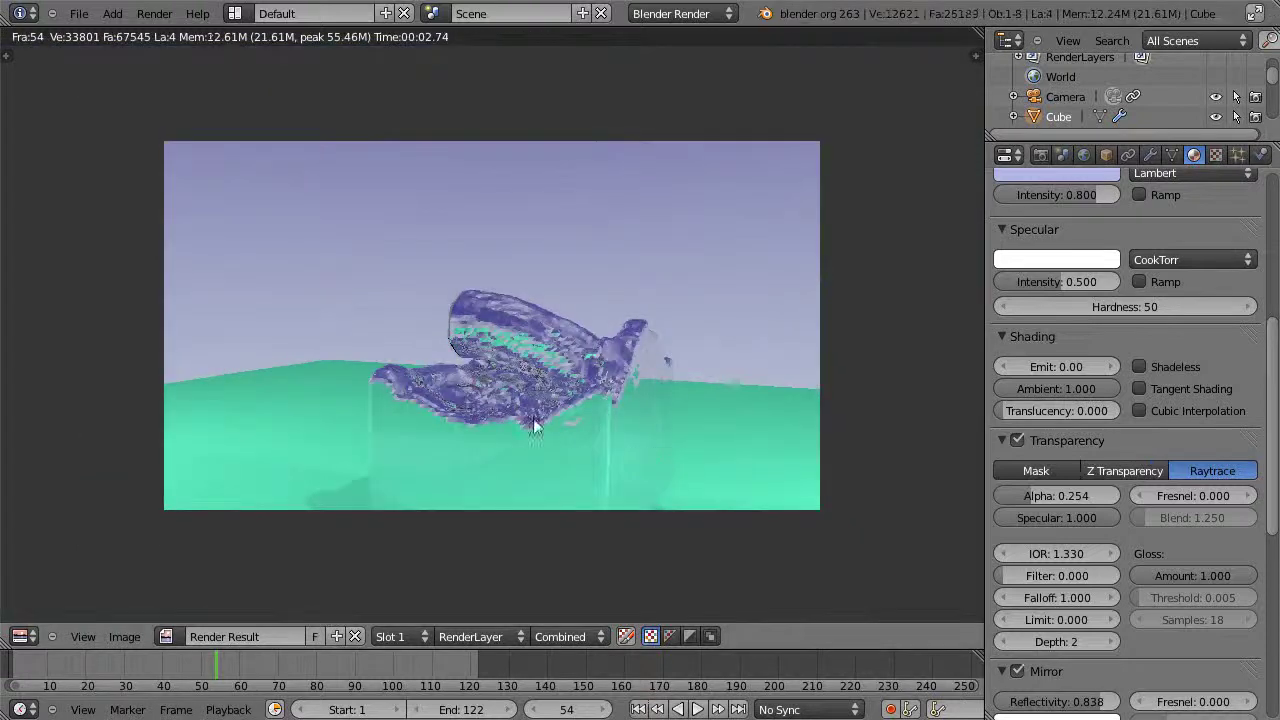
Re-render frame 54 with Z Transparency, then switch back to Raytrace and render again
left_click(1133, 470)
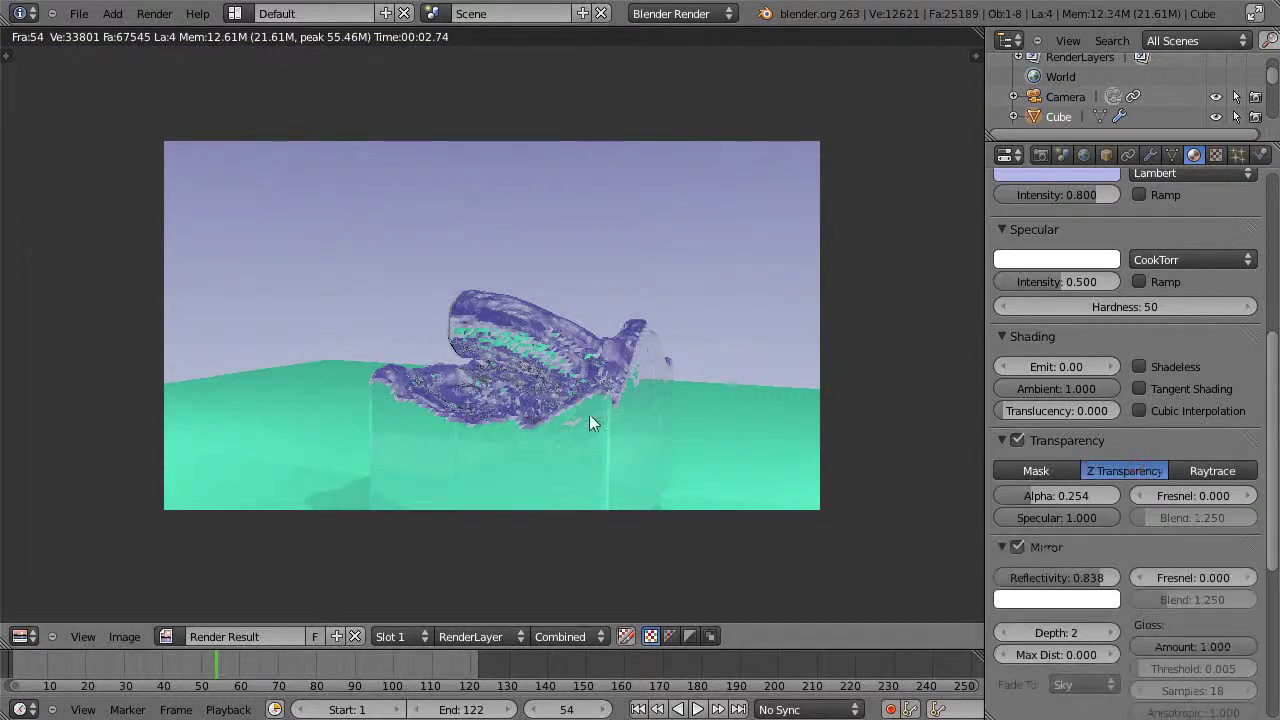
key("F12")
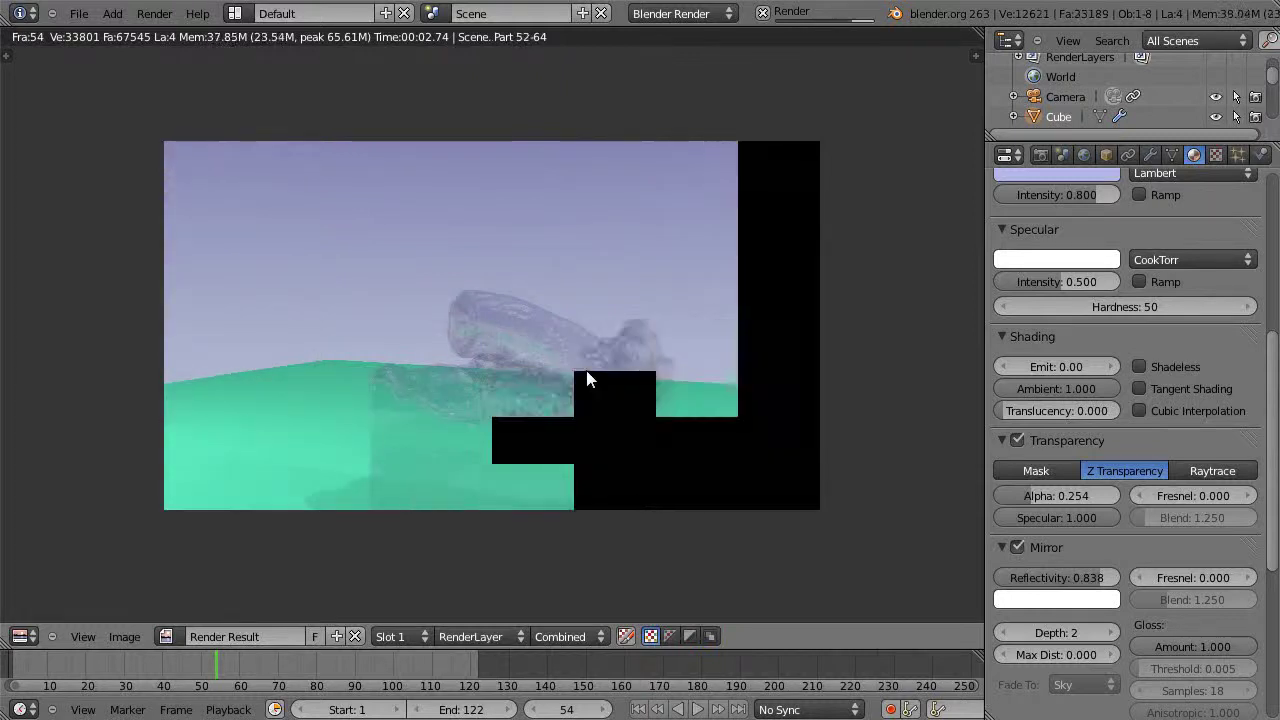
left_click(1212, 470)
key("F12")
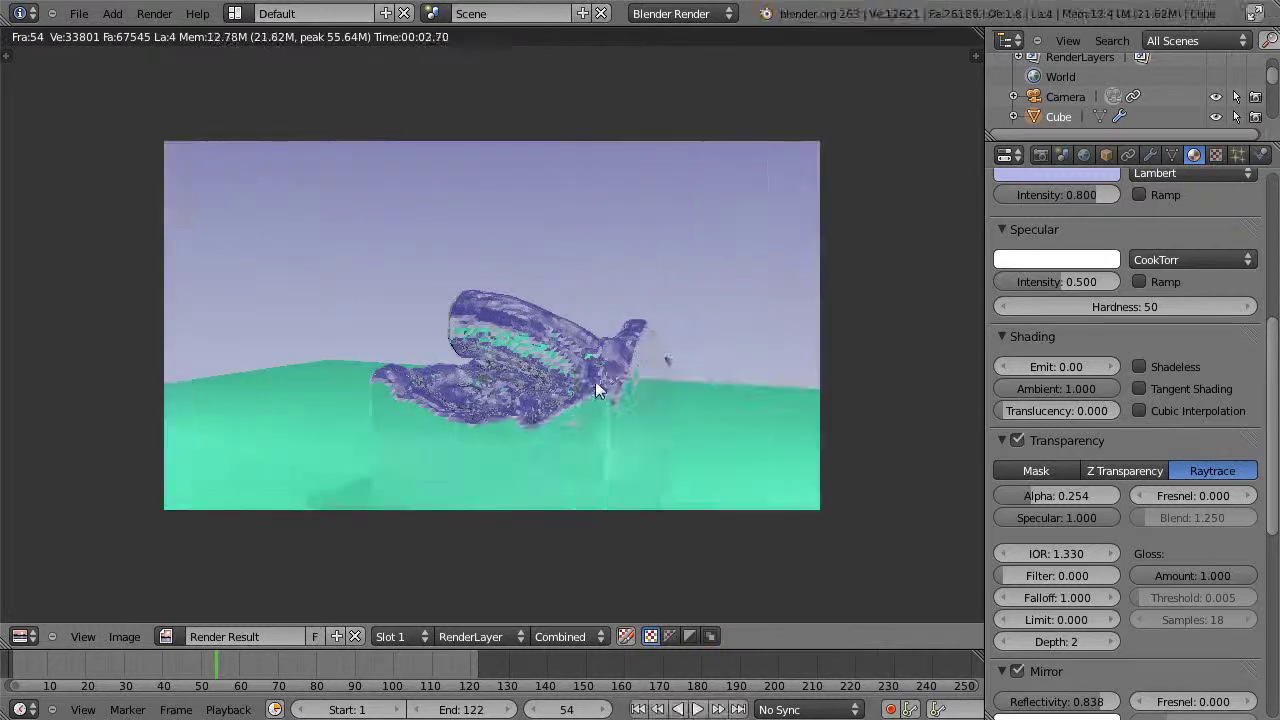
scroll(645, 409, "up", 2)
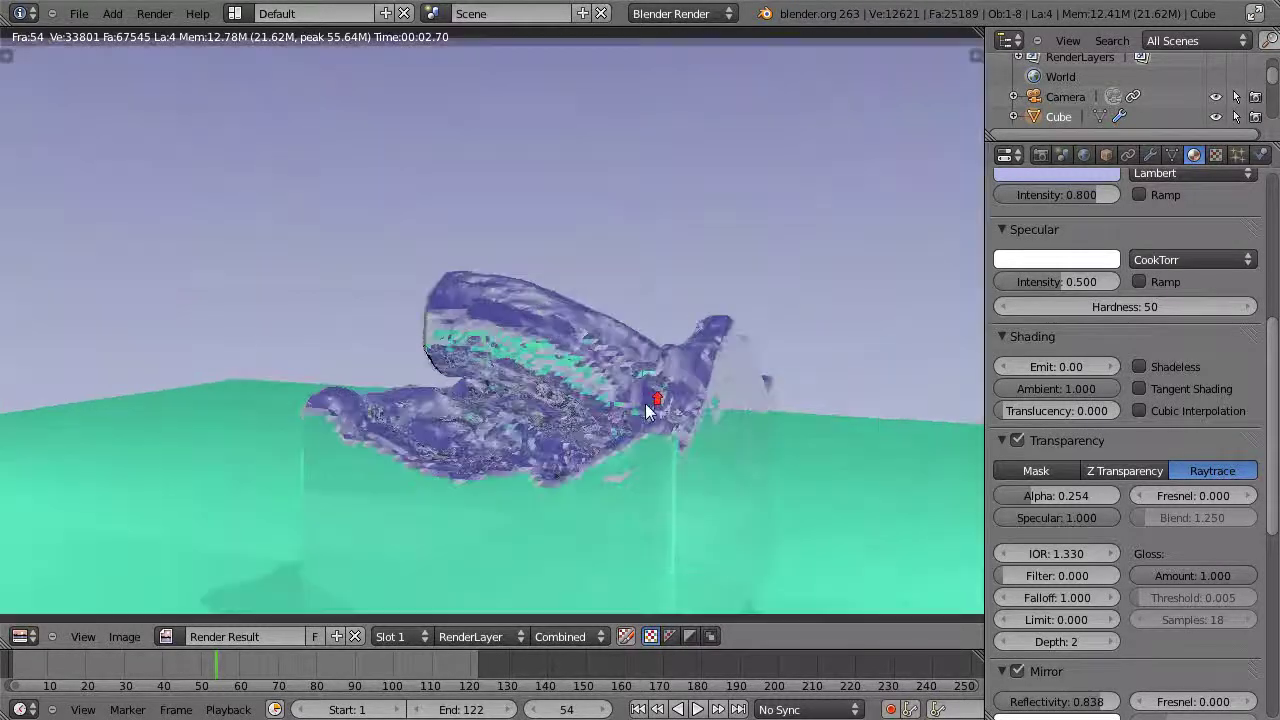
scroll(645, 403, "down", 2)
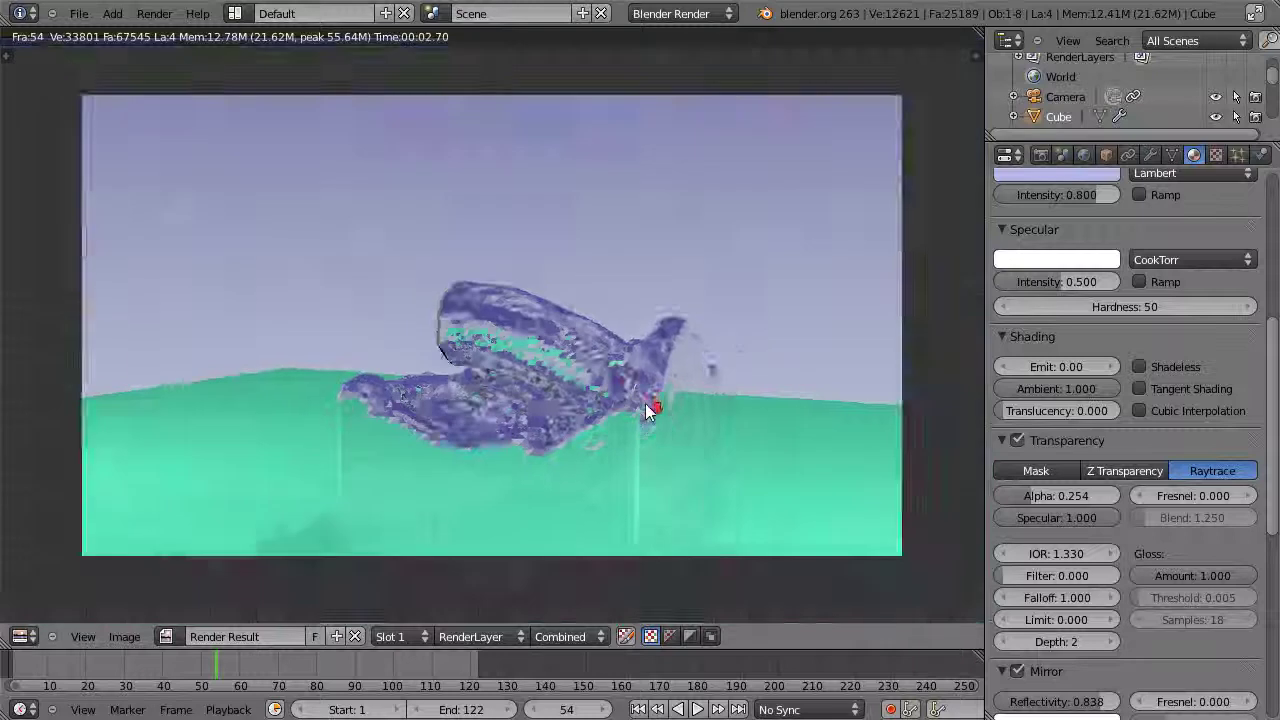
Return from the render, orbit to a lower frontal view, and play the animation at 24 fps
key("Escape")
middle_click_drag(628, 456, 593, 333)
scroll(572, 405, "up", 3)
scroll(572, 405, "down", 2)
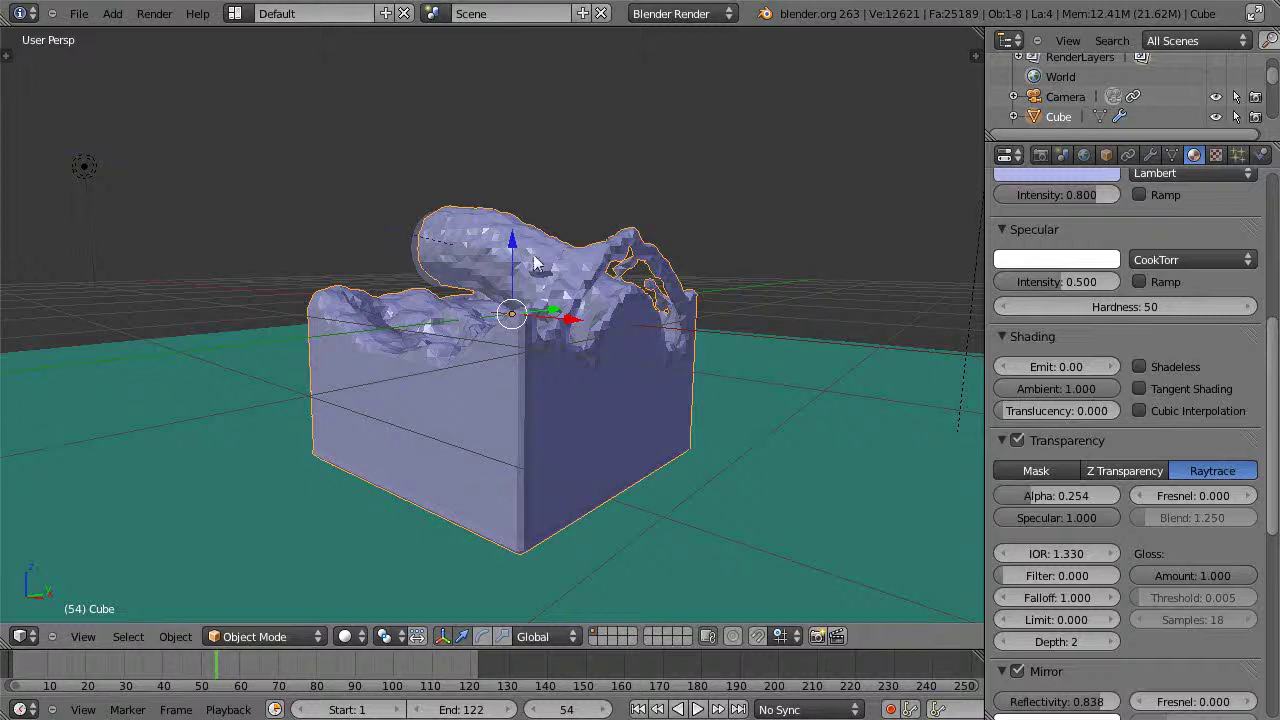
middle_click_drag(484, 501, 697, 558)
key("alt+a")
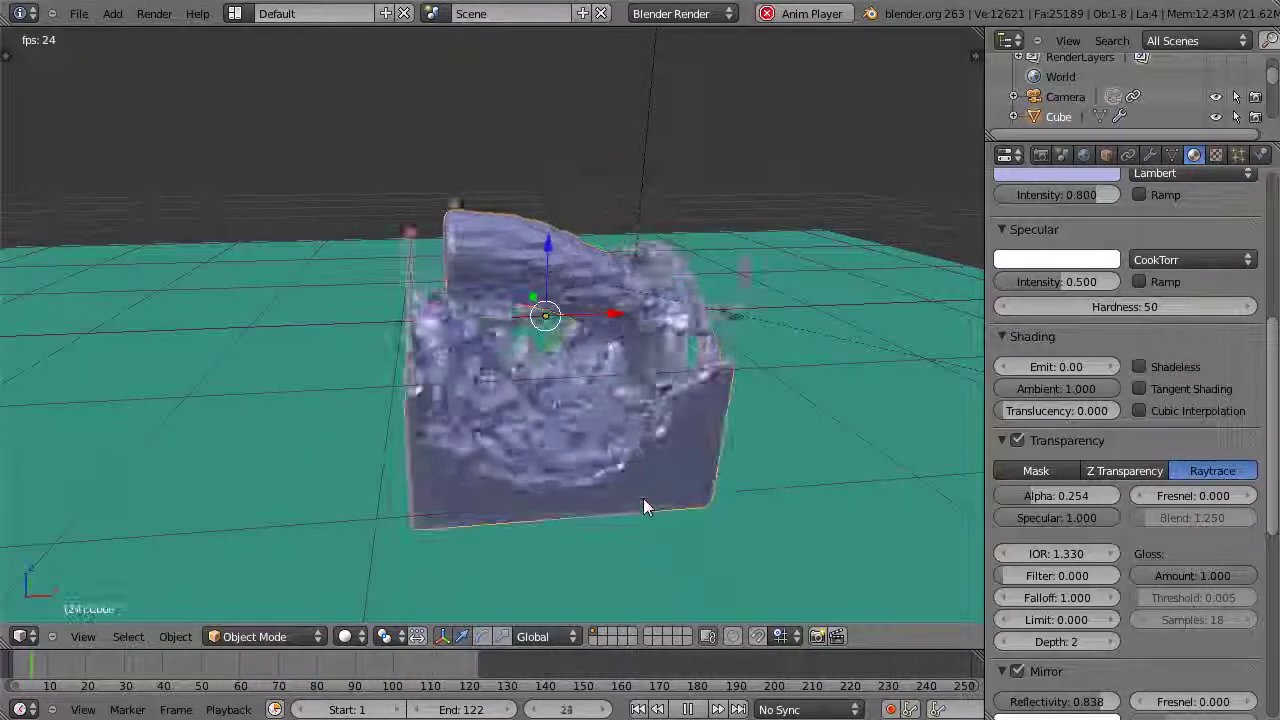
middle_click_drag(654, 497, 559, 538)
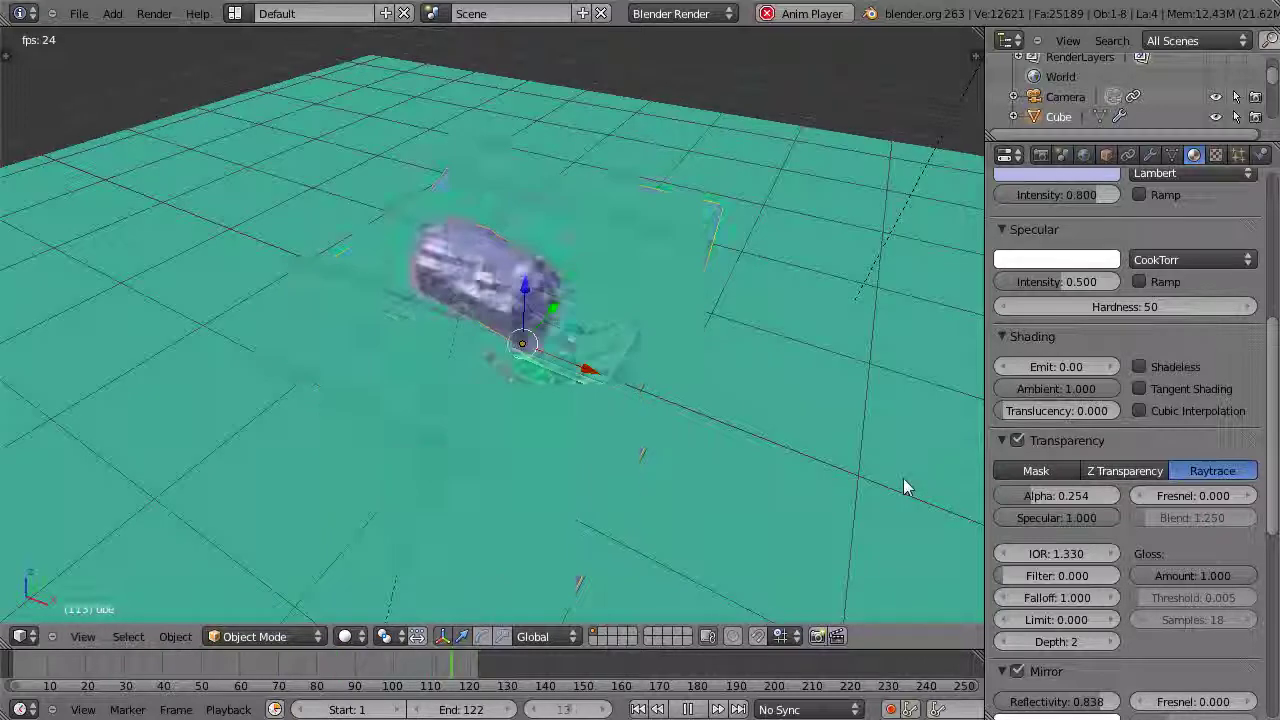